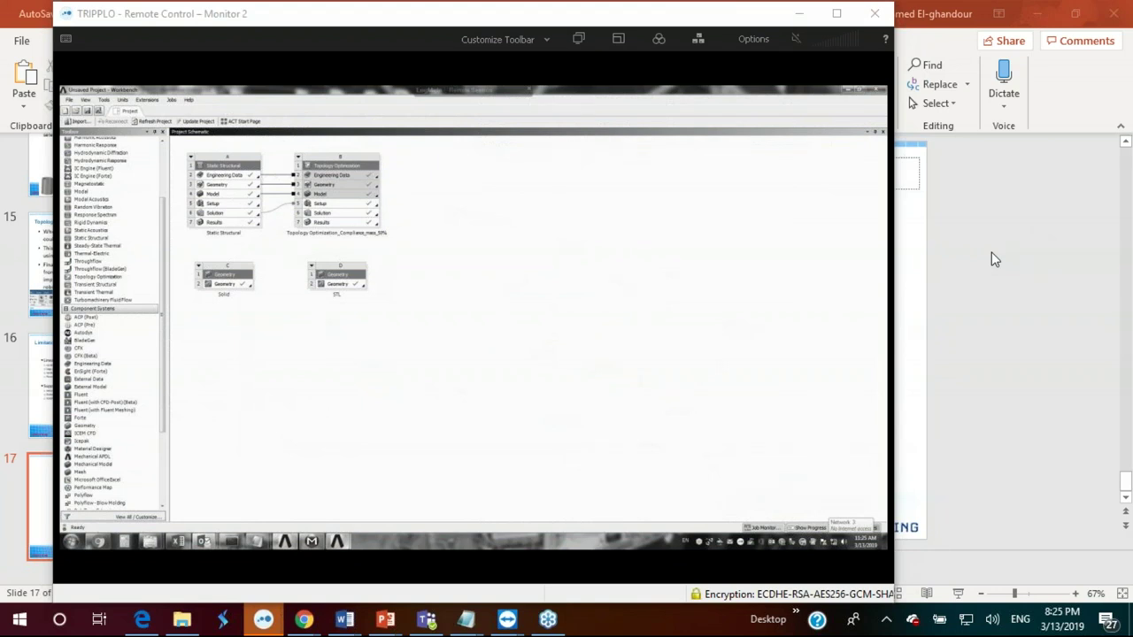
Step: Move and widen the Remote Control window over the Workbench schematic so it accepts input
left_click_drag(570, 25, 523, 26)
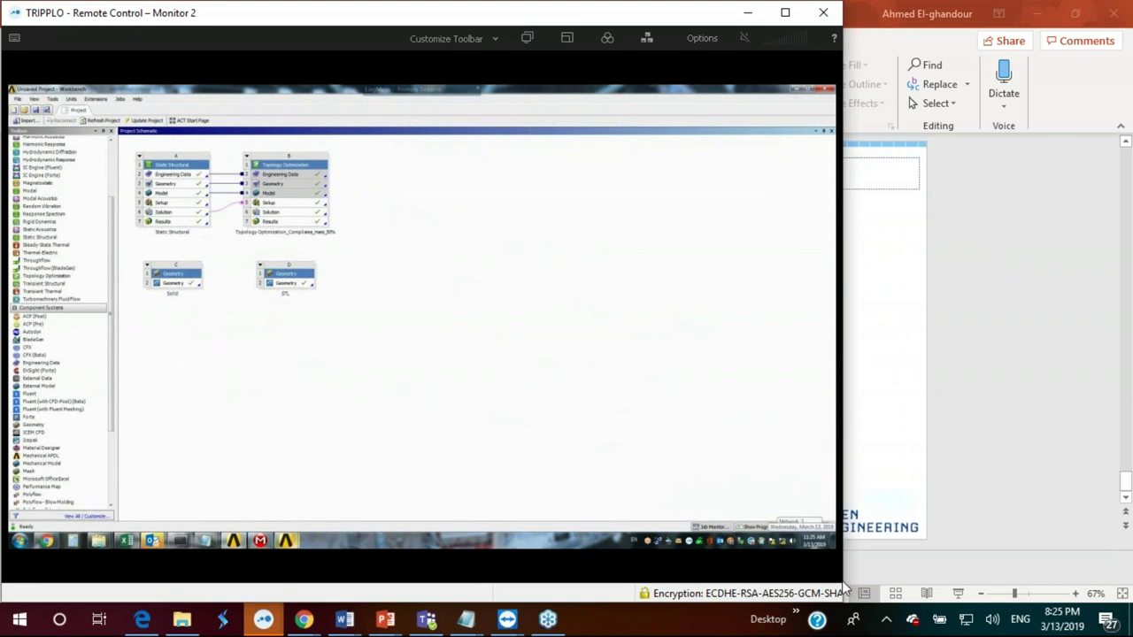
left_click_drag(839, 587, 974, 593)
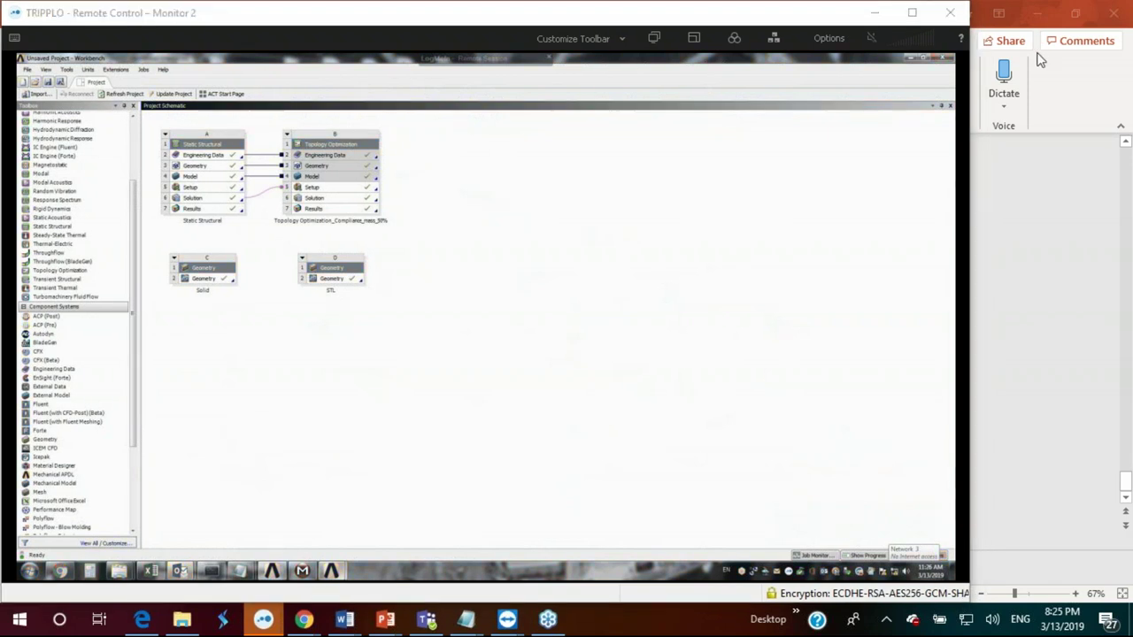
left_click(840, 406)
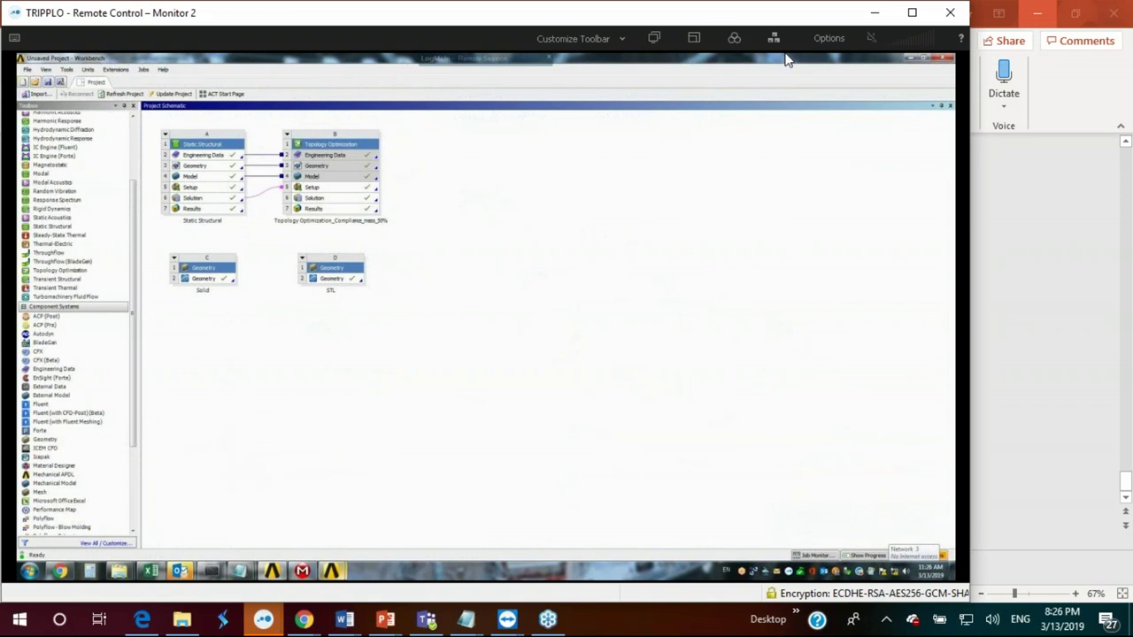
left_click_drag(969, 245, 1100, 258)
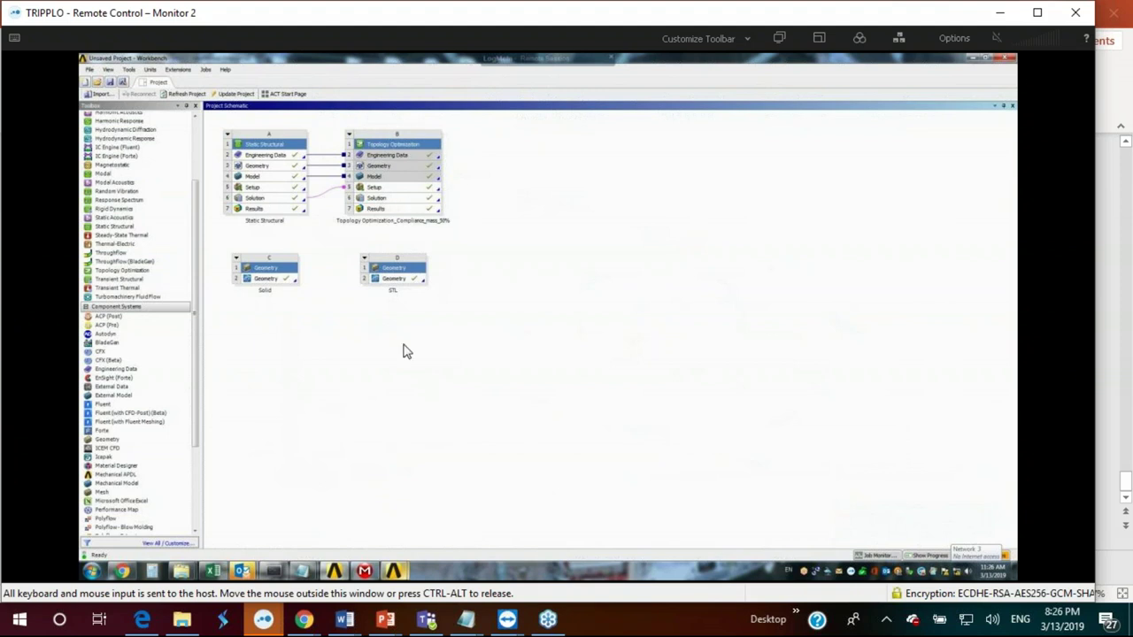
Step: Review the plate's Remote Force and Fixed Support, then show Total Deformation (max 0.80866 mm)
left_click(366, 572)
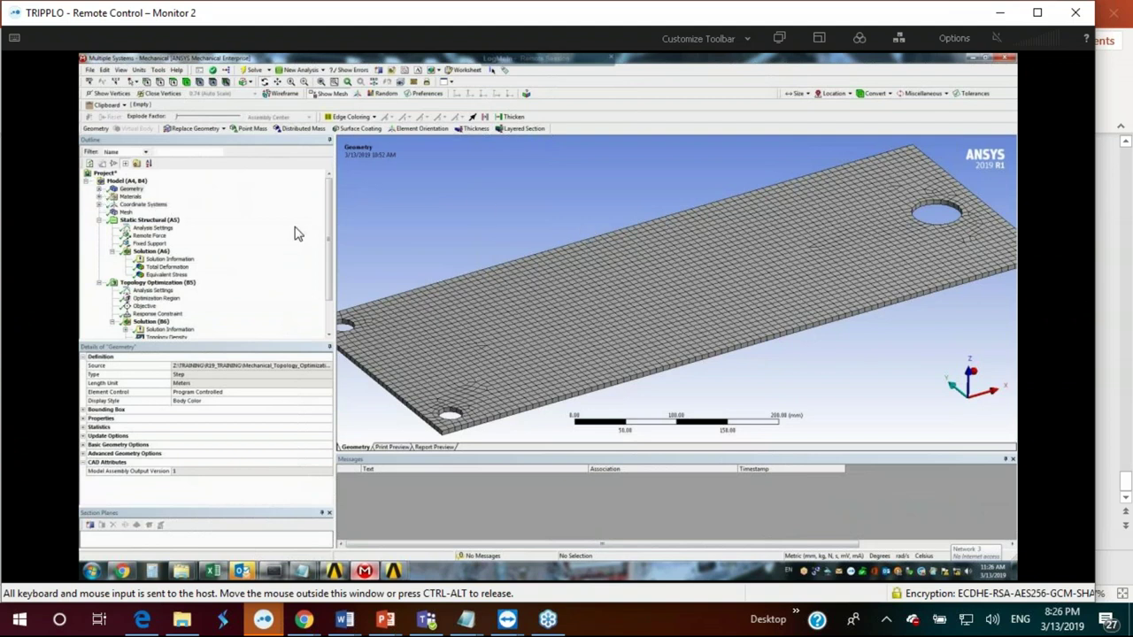
left_click(329, 225)
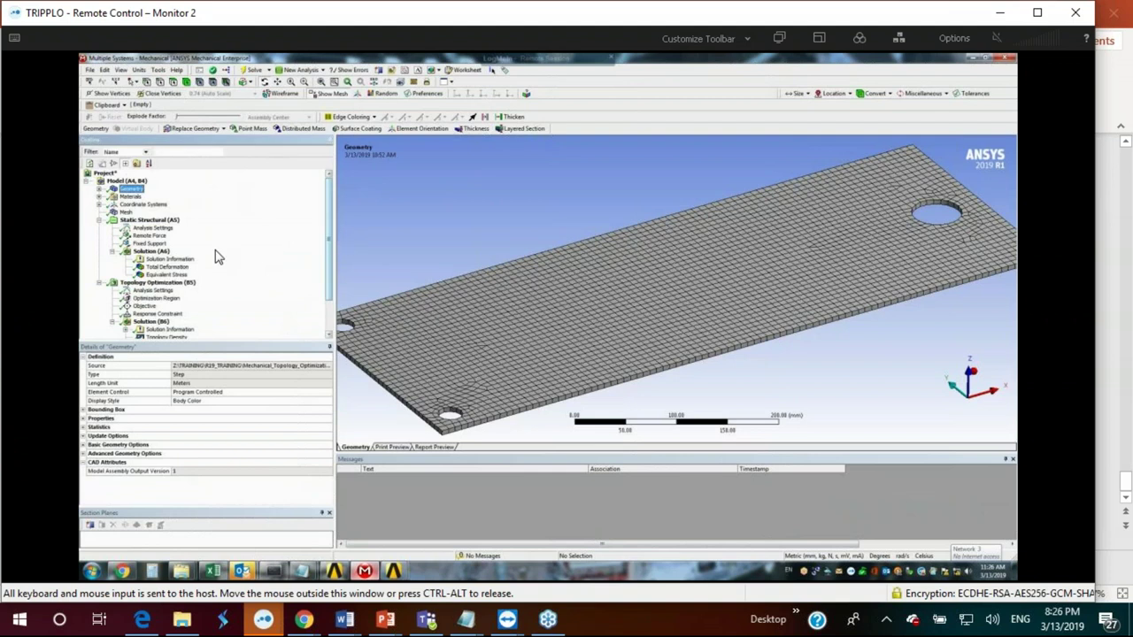
left_click(156, 236)
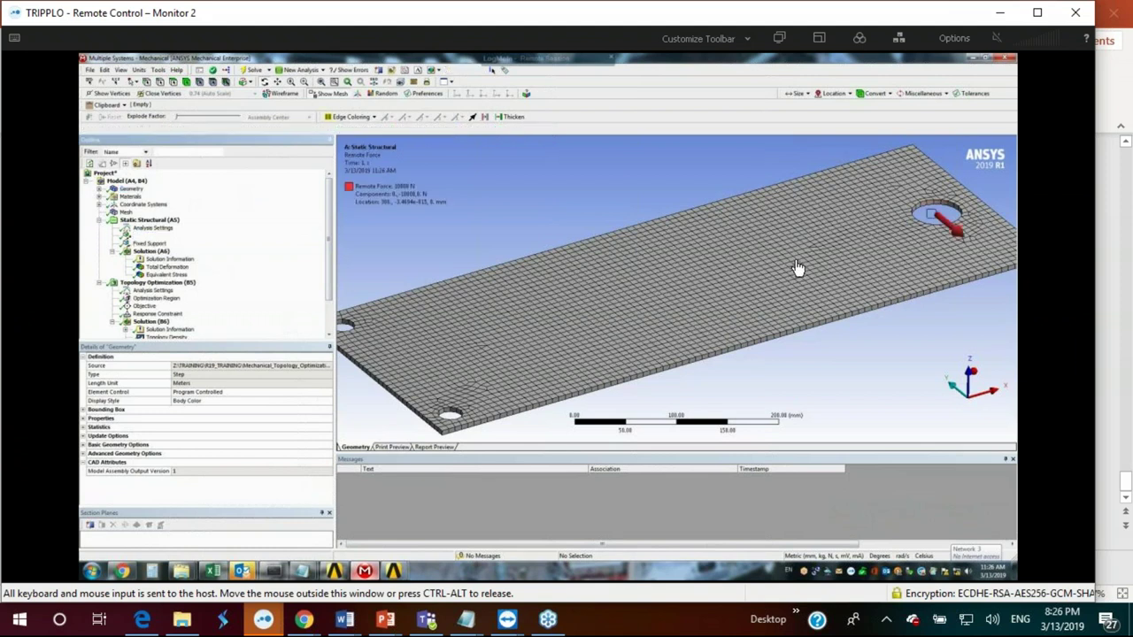
left_click(150, 245)
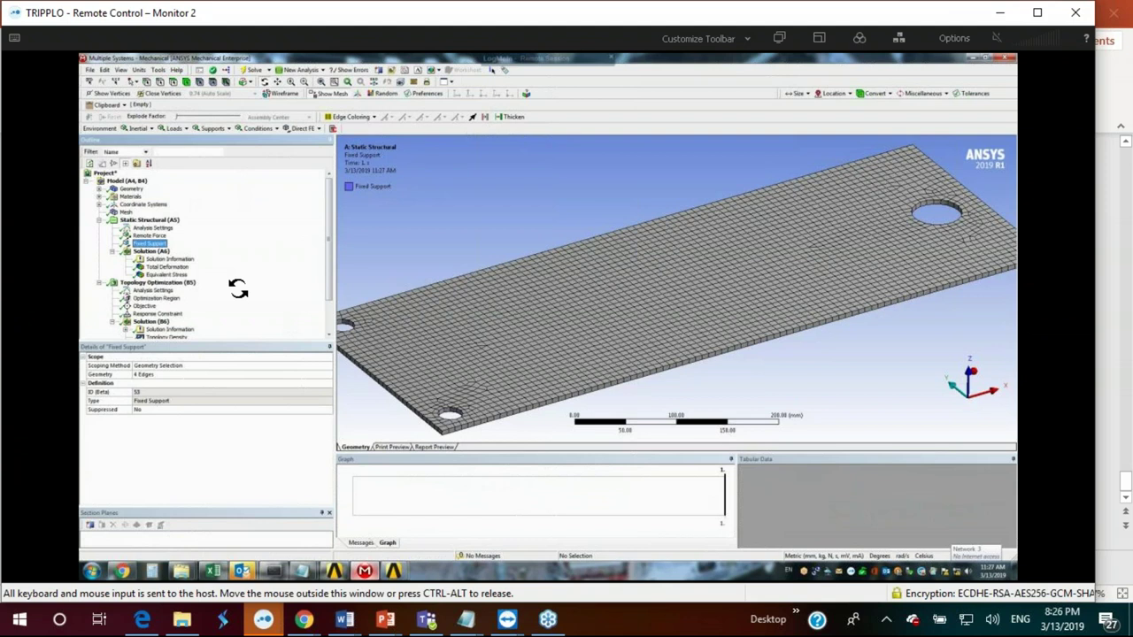
left_click(166, 267)
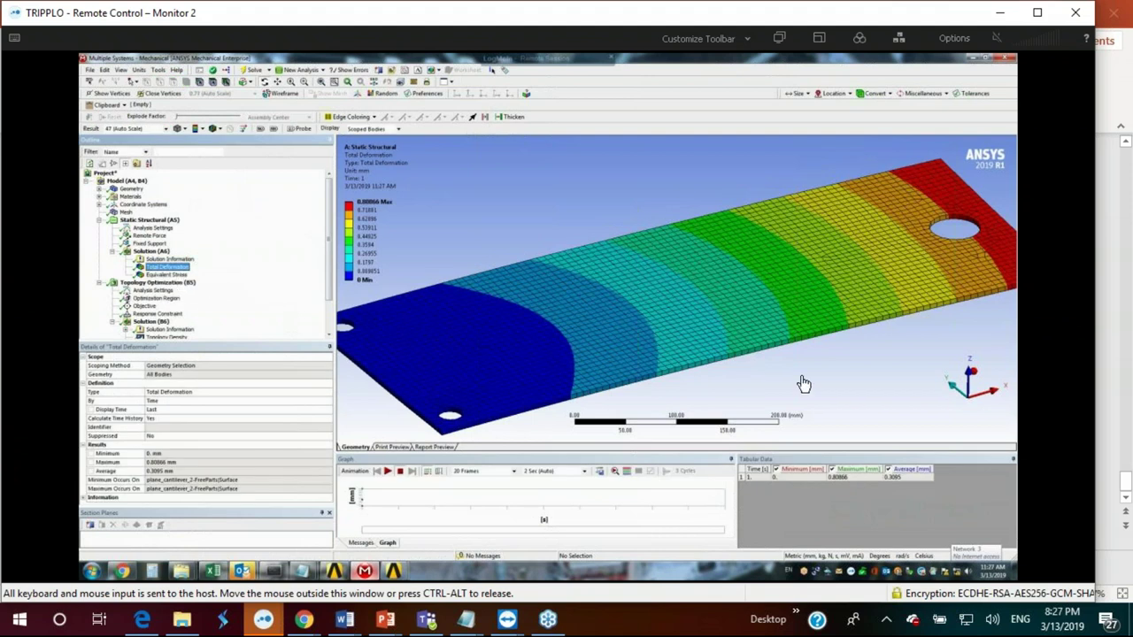
Step: View the fitted plate from the top with Equivalent Stress, then select Optimization Region
left_click(969, 376)
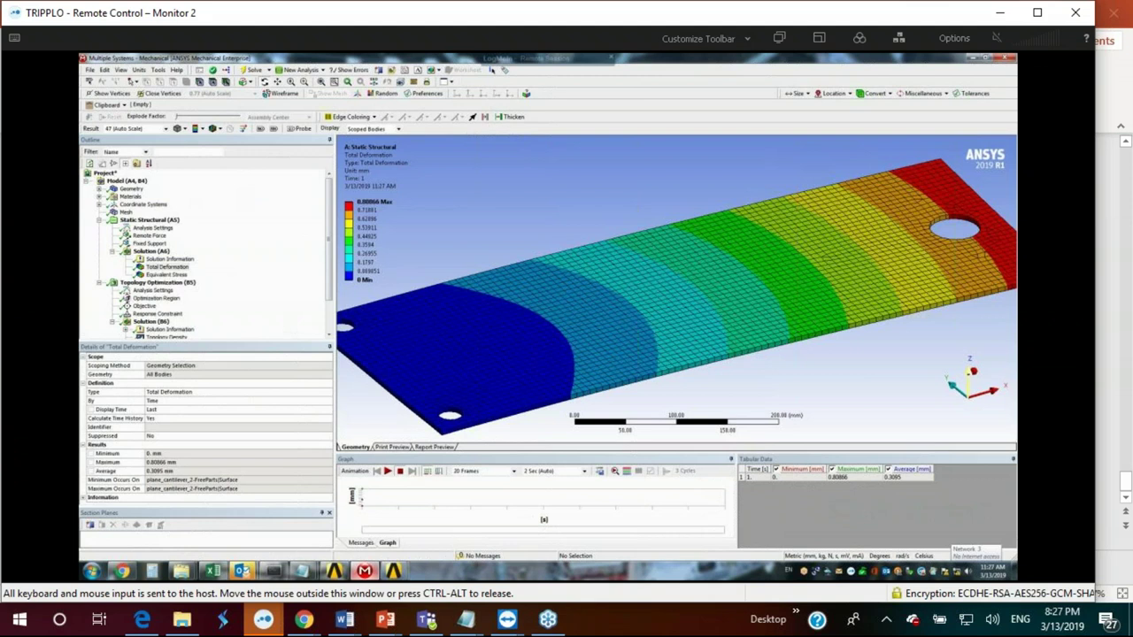
left_click(972, 370)
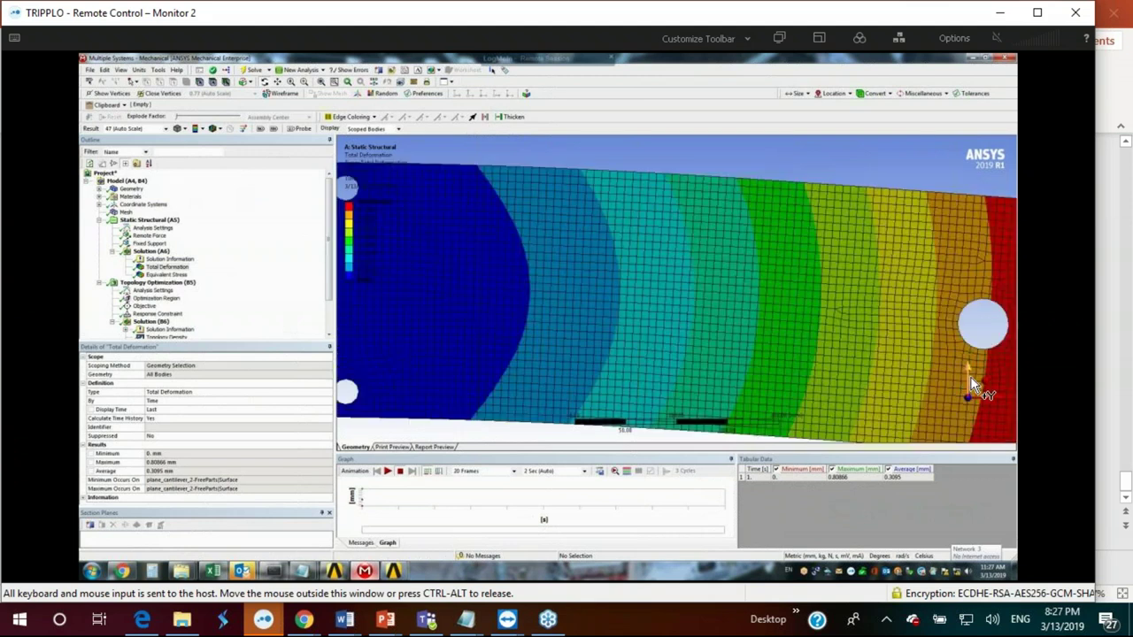
left_click(306, 83)
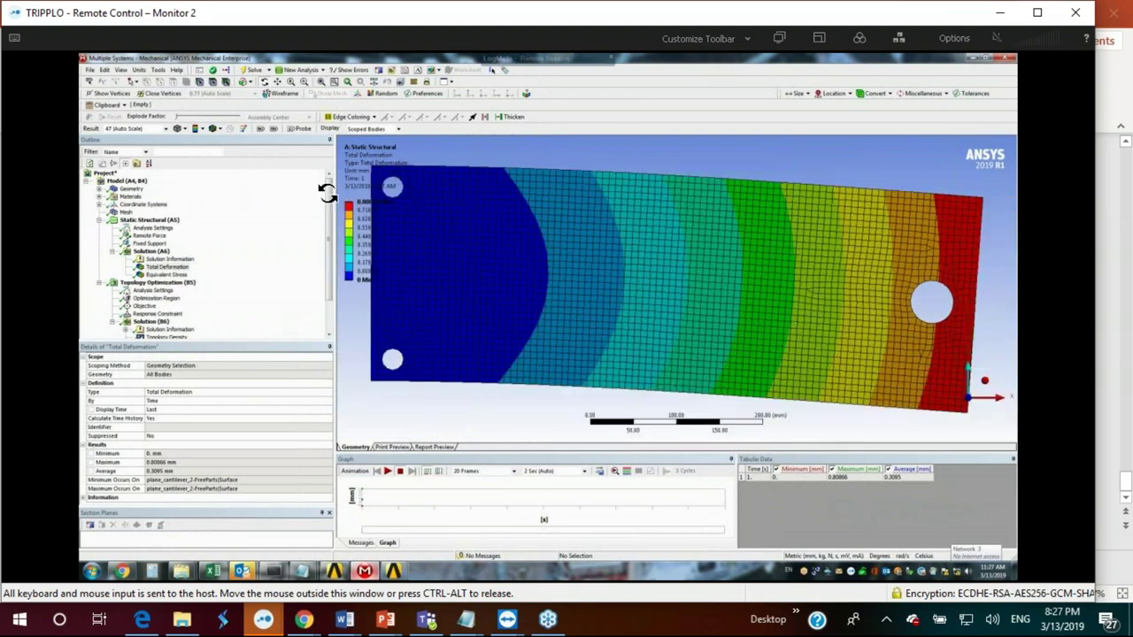
left_click(169, 275)
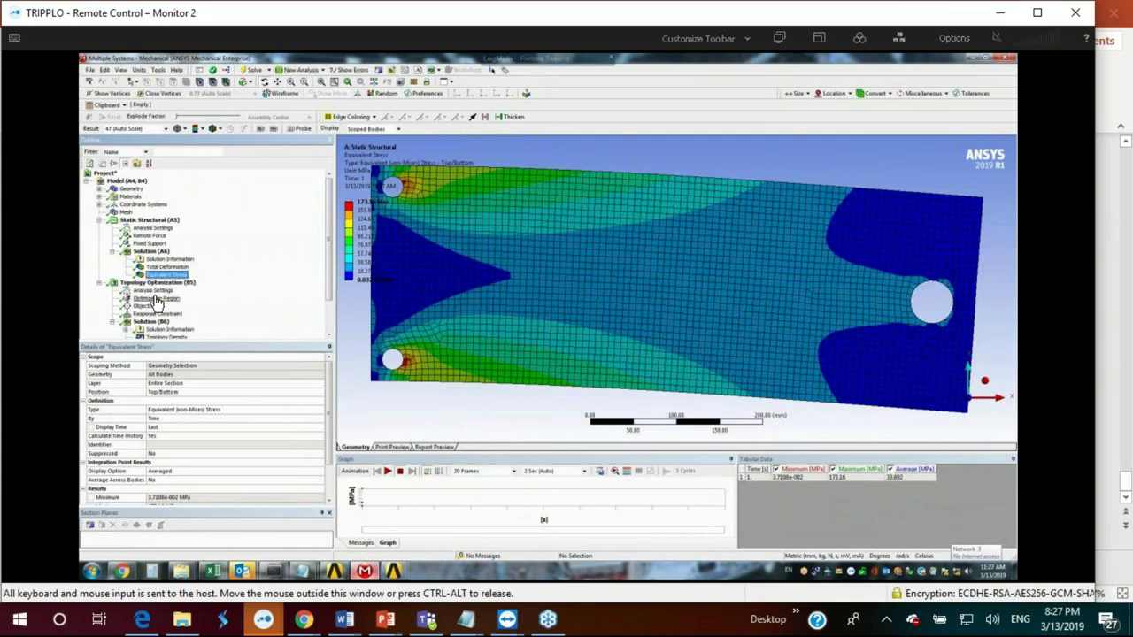
left_click(156, 299)
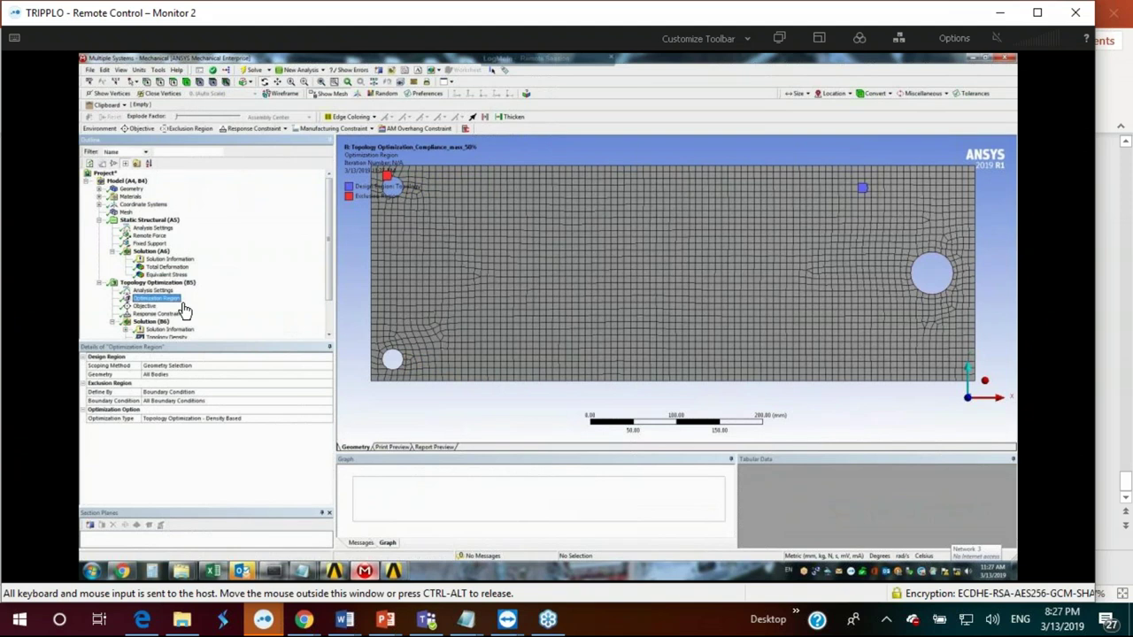
Step: Keep the optimization region scoped by Geometry Selection
left_click(328, 369)
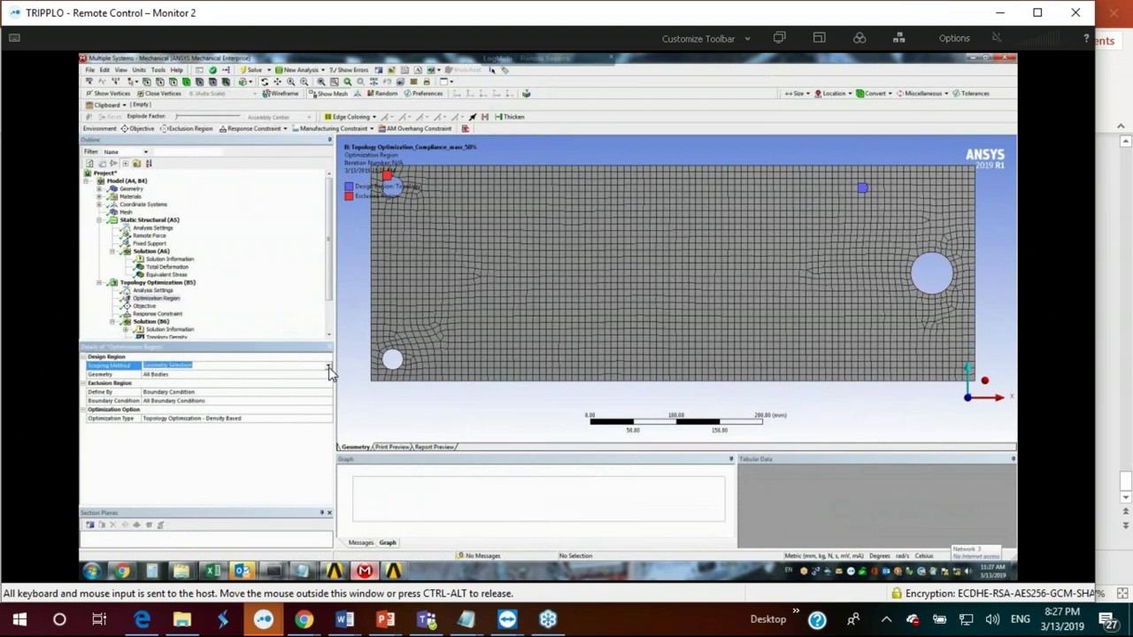
left_click(327, 369)
left_click(329, 372)
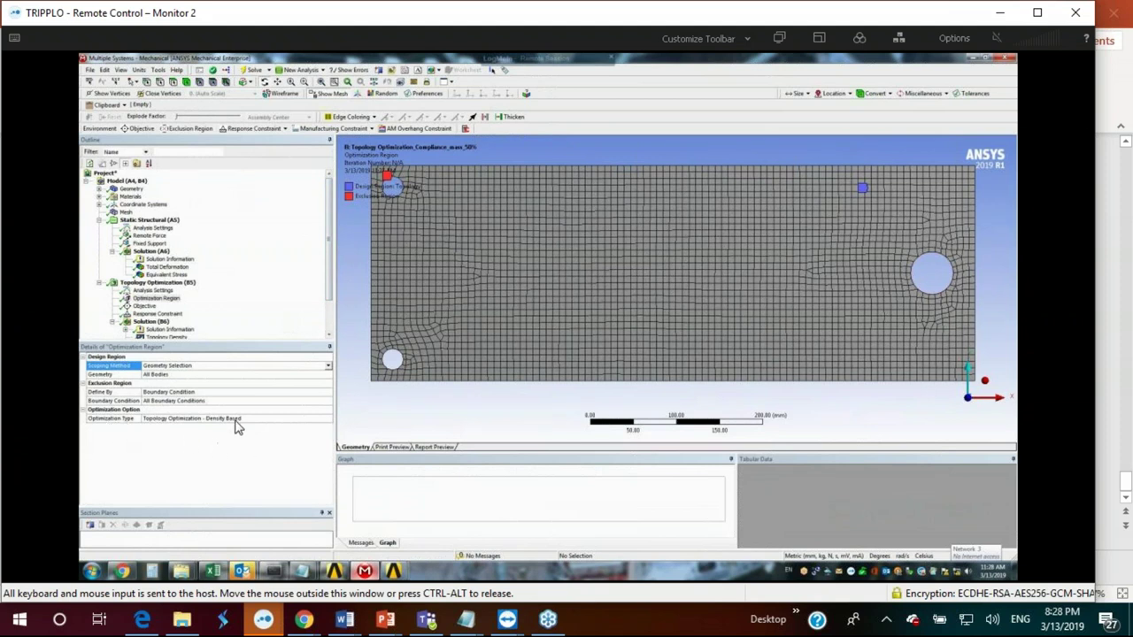
Step: Keep Density Based optimization type and bring up the Objective worksheet minimizing Compliance
left_click(329, 423)
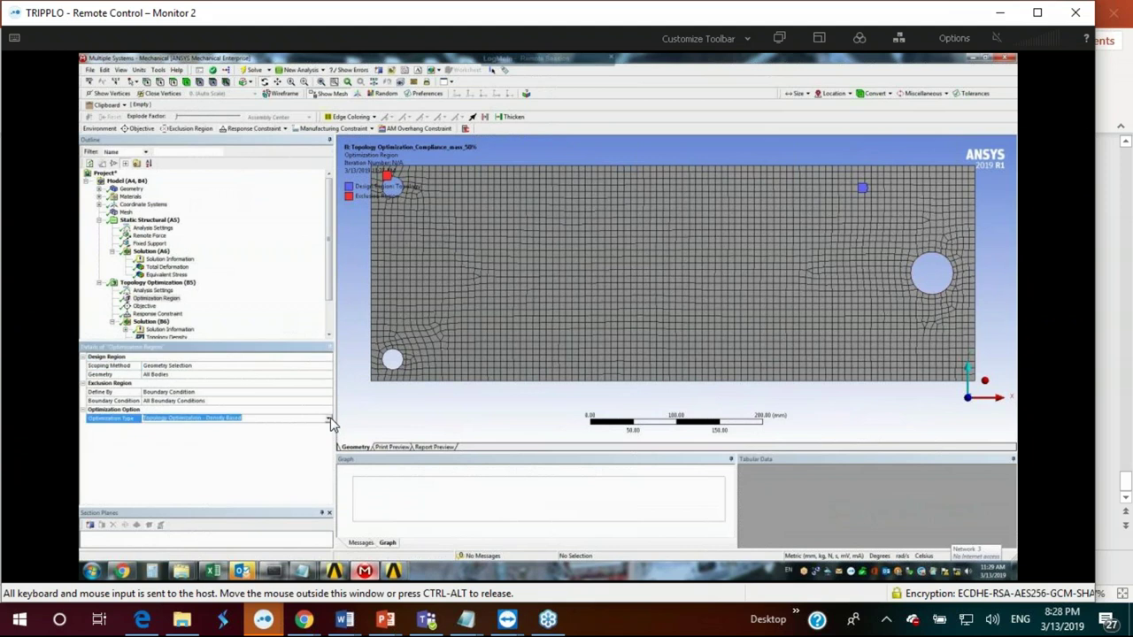
left_click(328, 419)
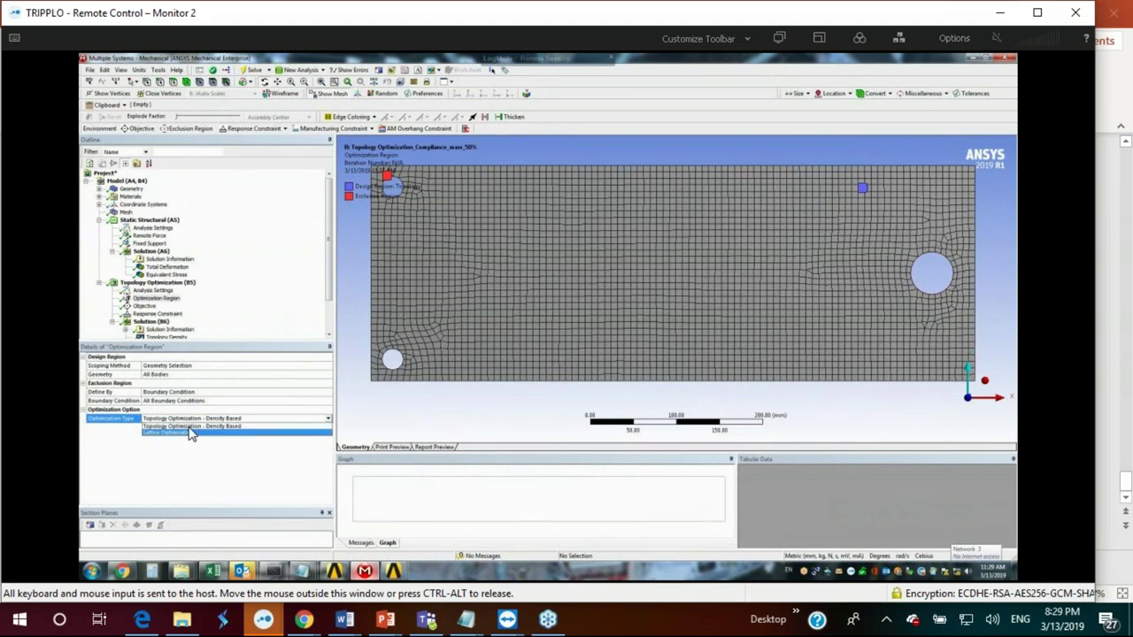
left_click(235, 458)
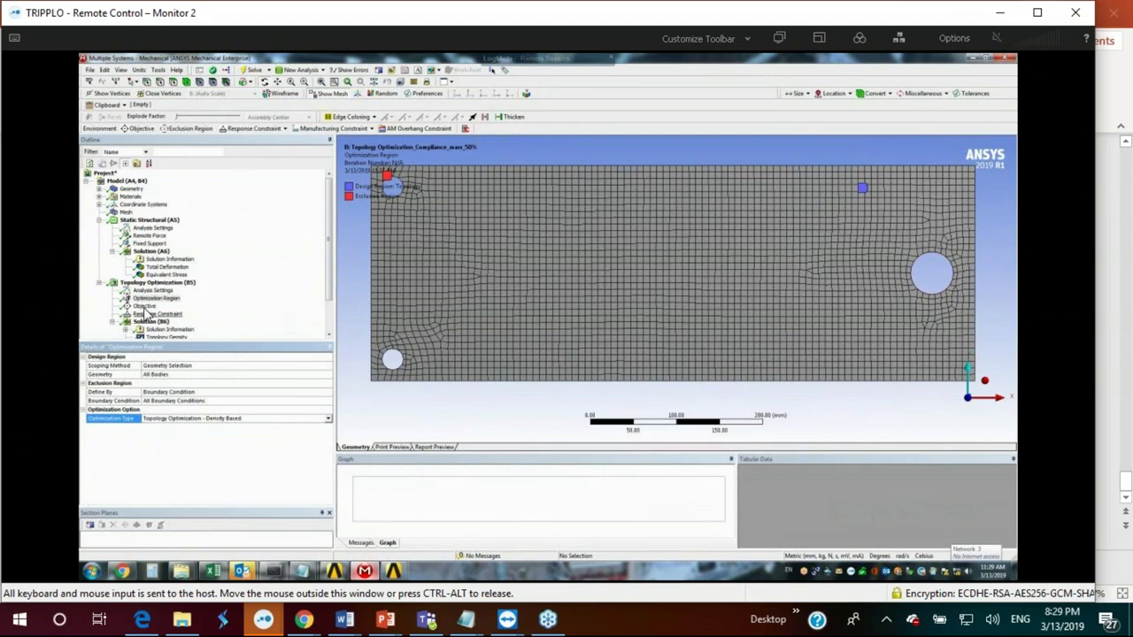
left_click(140, 306)
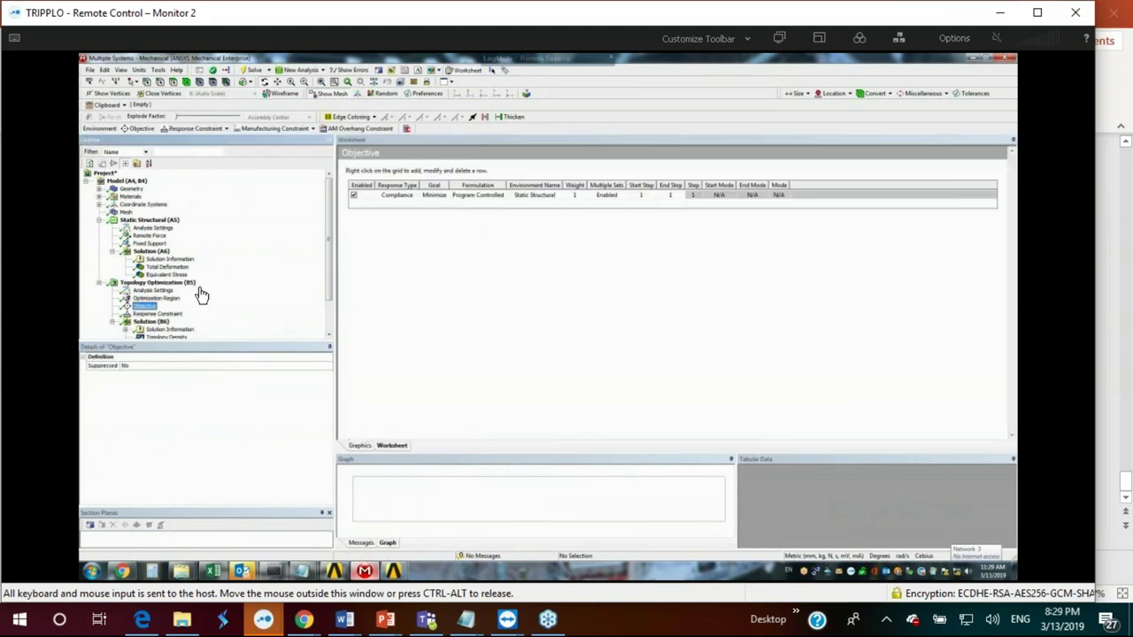
Step: Leave the objective's response type as Compliance and its goal as Minimize
left_click(419, 200)
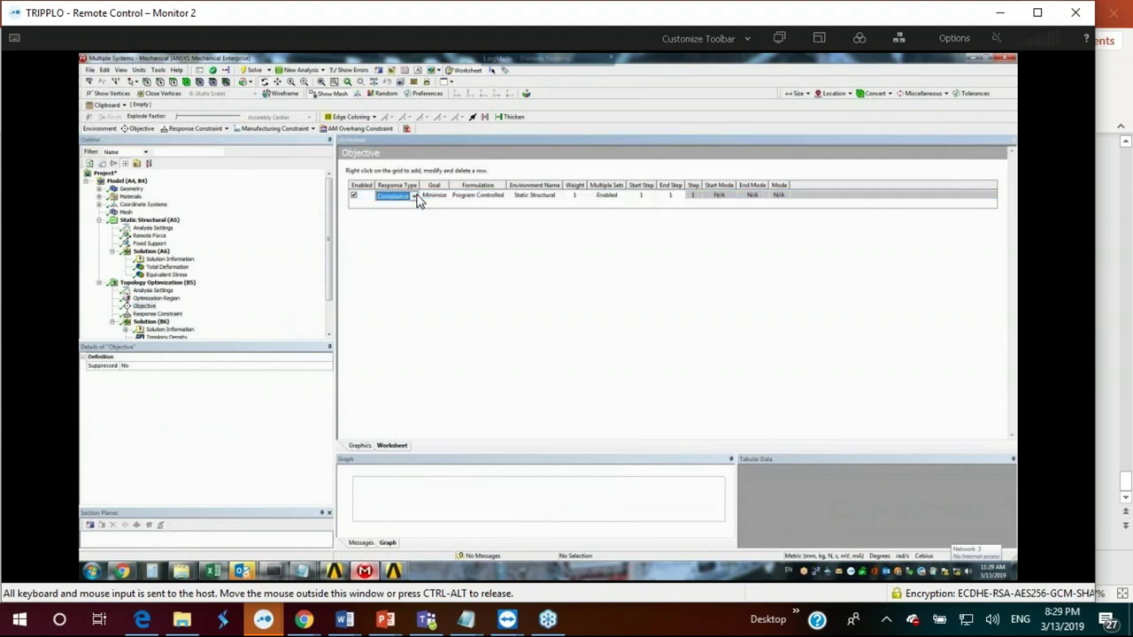
left_click(416, 197)
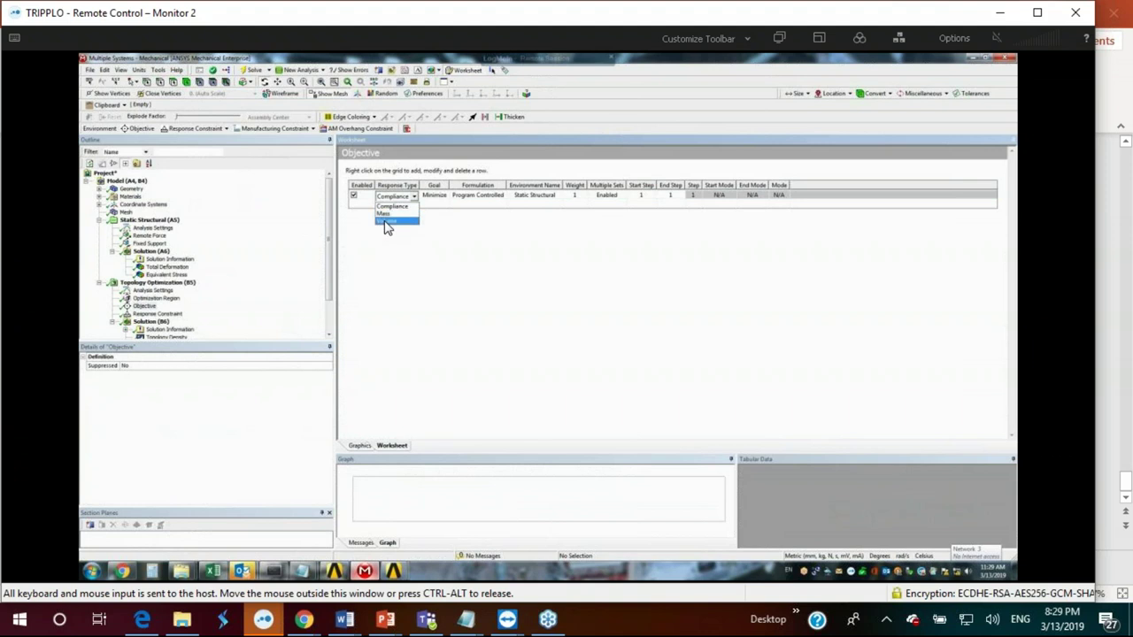
key("Up")
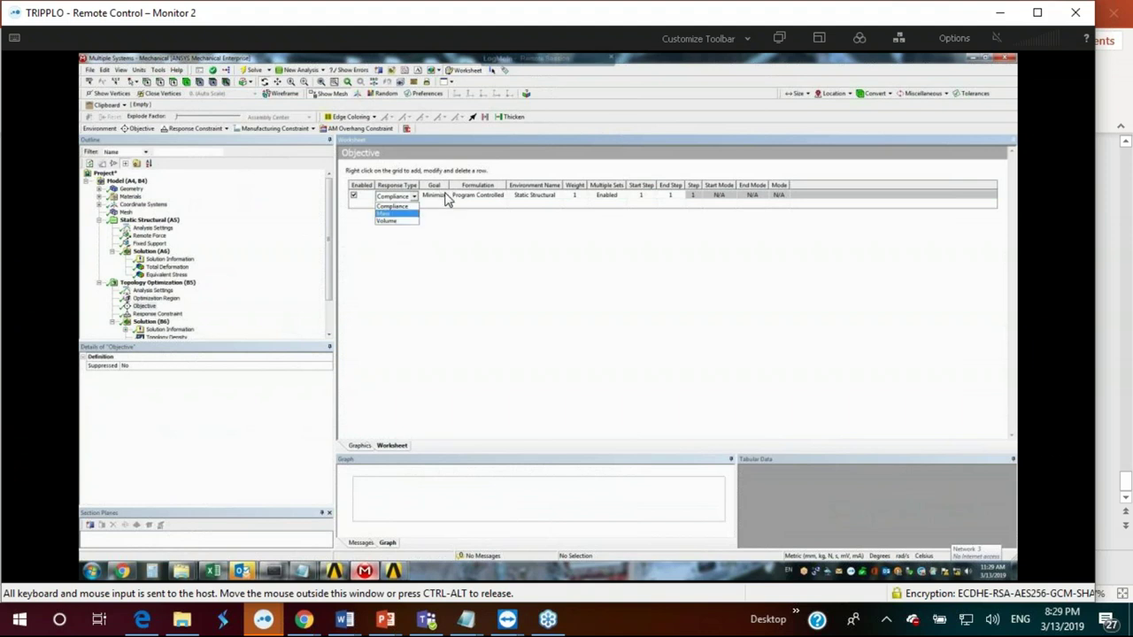
key("Escape")
left_click(446, 200)
left_click(445, 197)
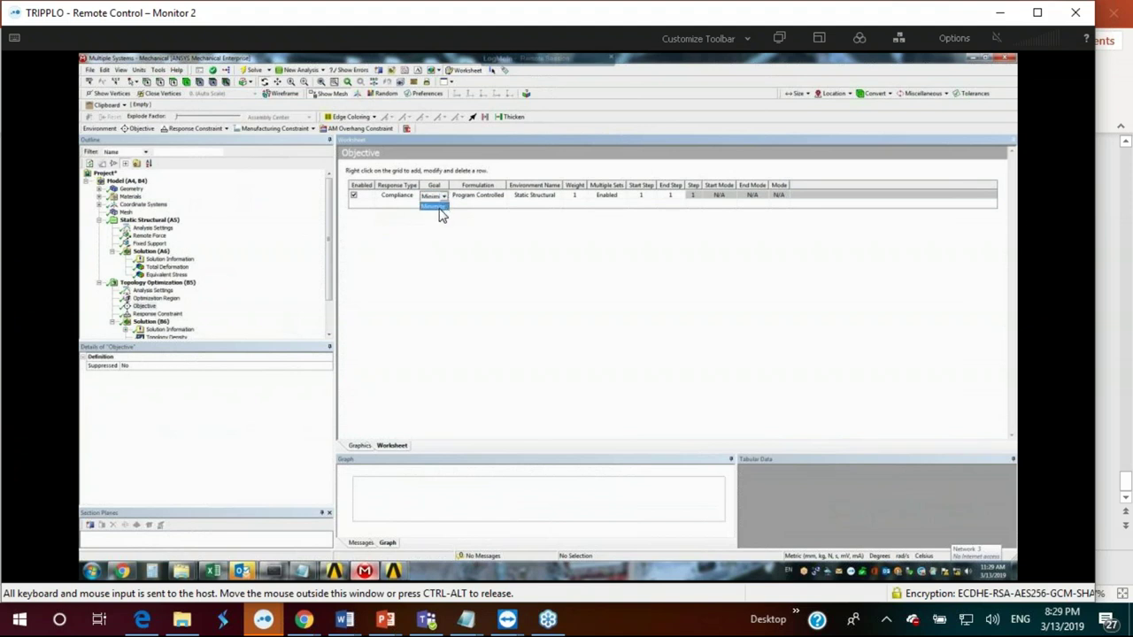
left_click(490, 255)
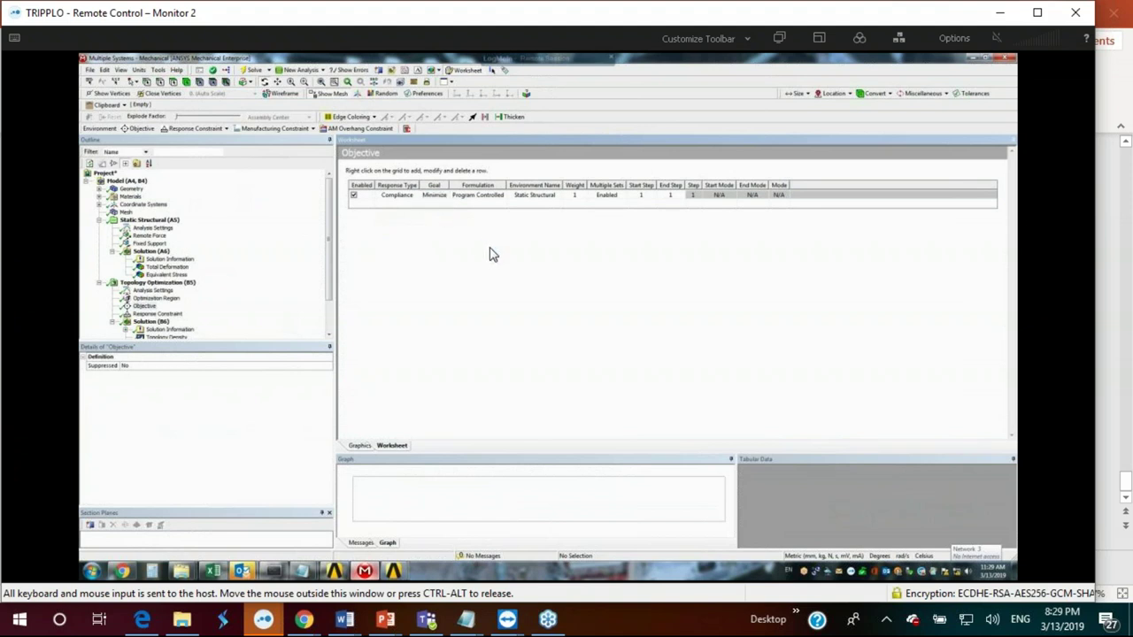
Step: Keep Program Controlled formulation and Static Structural environment, then view the 50% mass Response Constraint
left_click(502, 197)
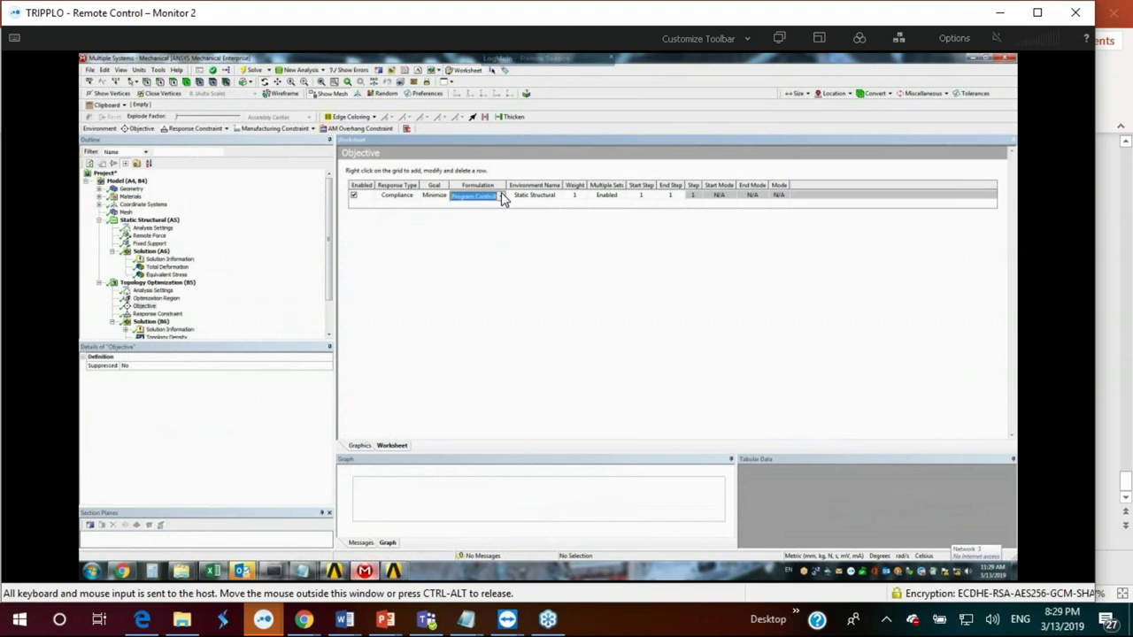
left_click(502, 197)
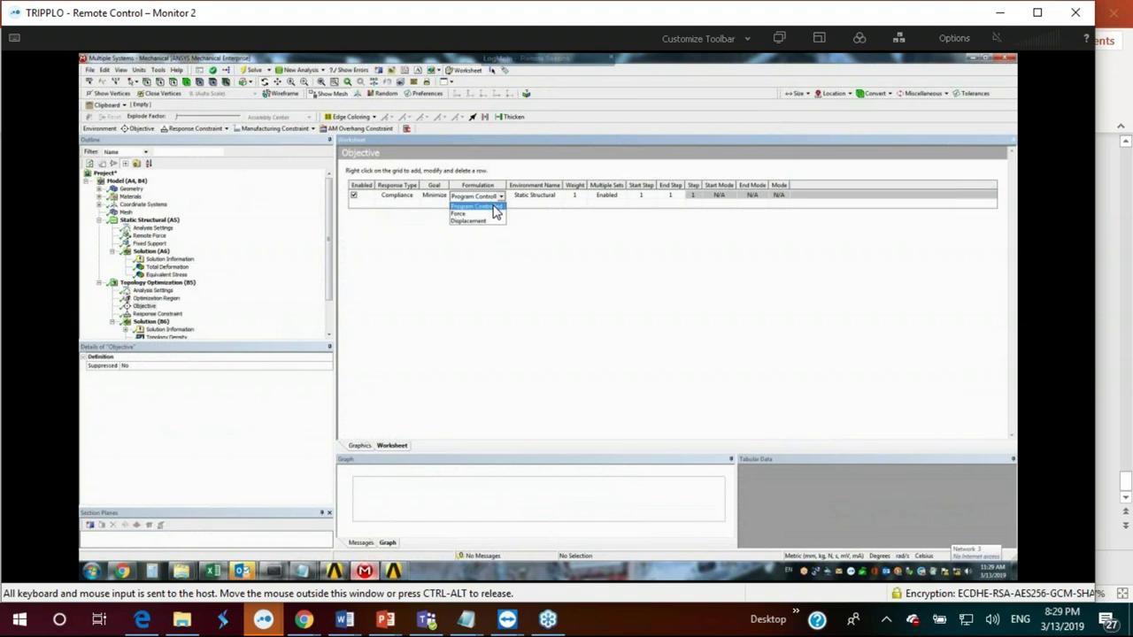
left_click(557, 225)
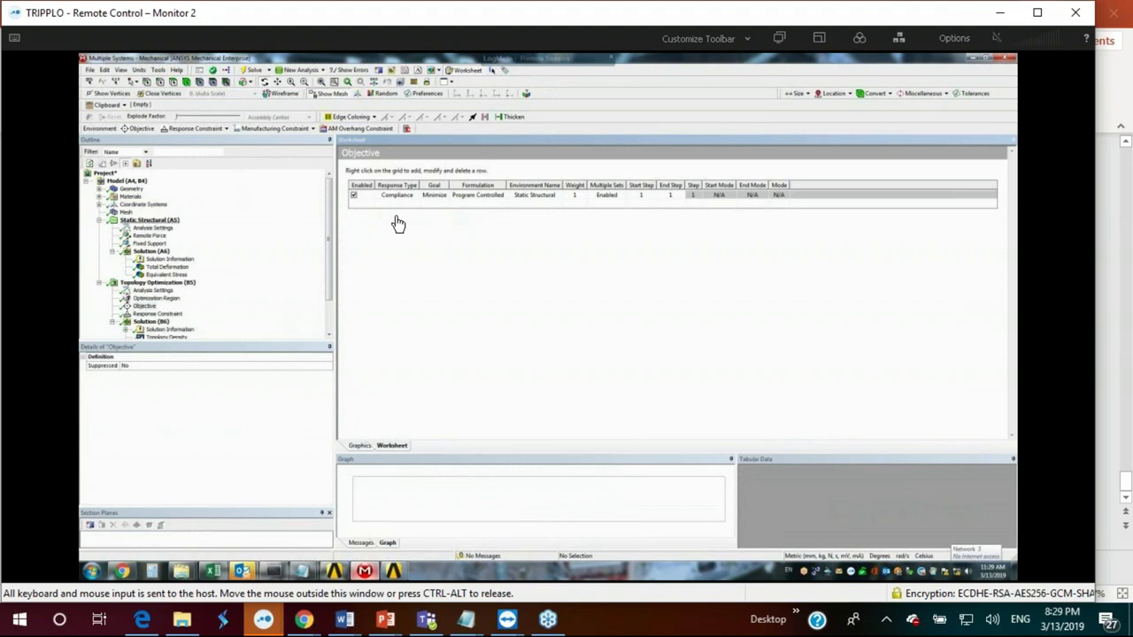
left_click(558, 197)
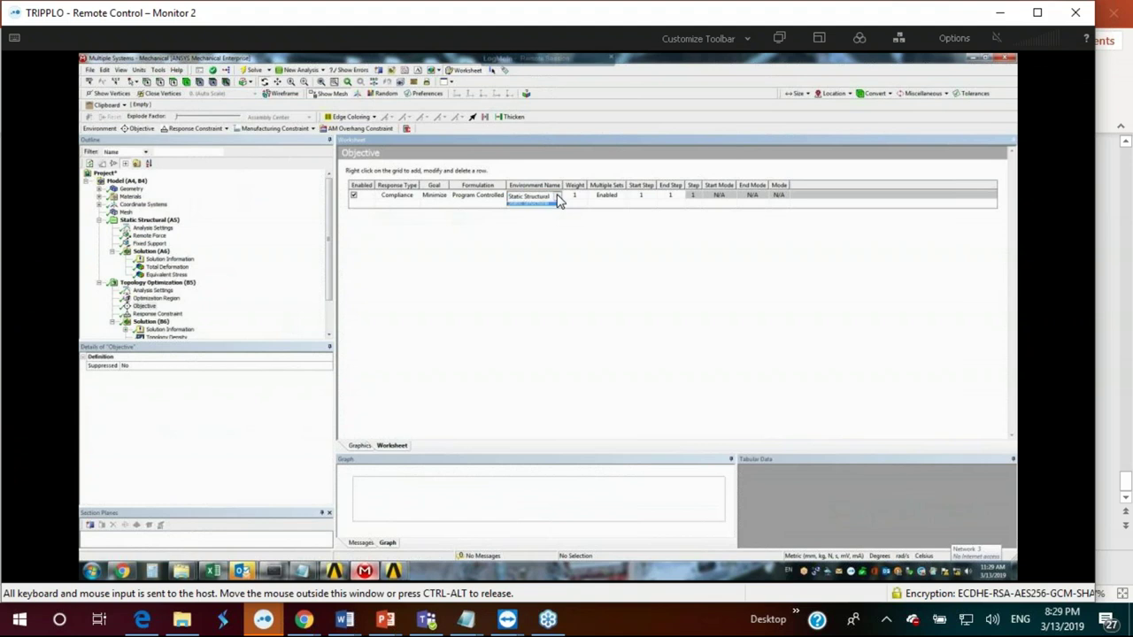
left_click(543, 284)
left_click(157, 315)
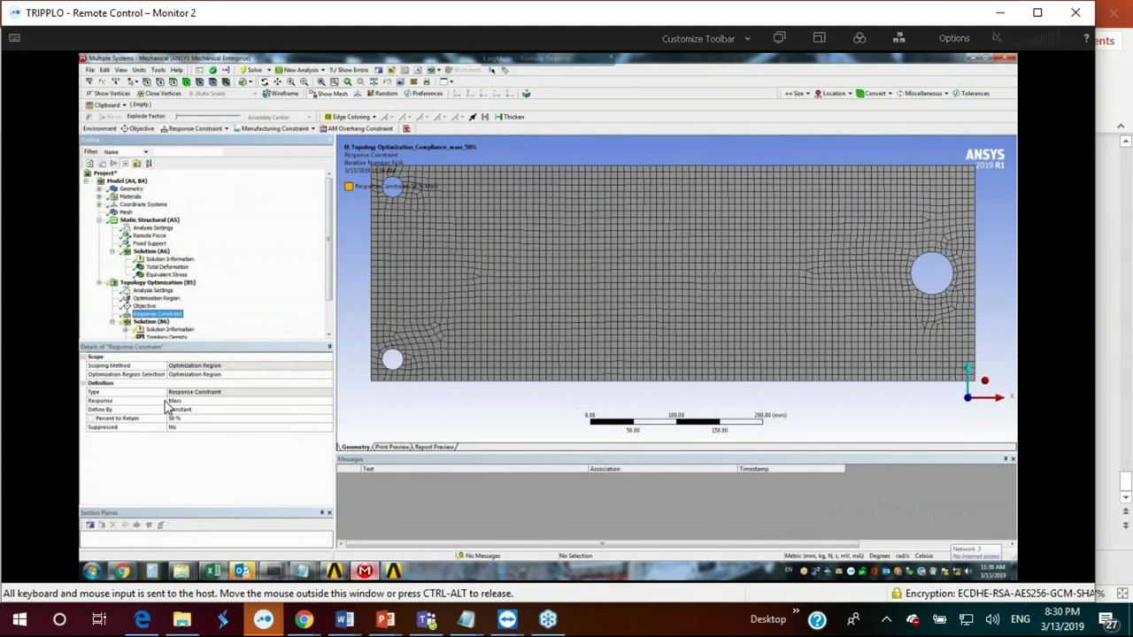
left_click(330, 403)
left_click(328, 403)
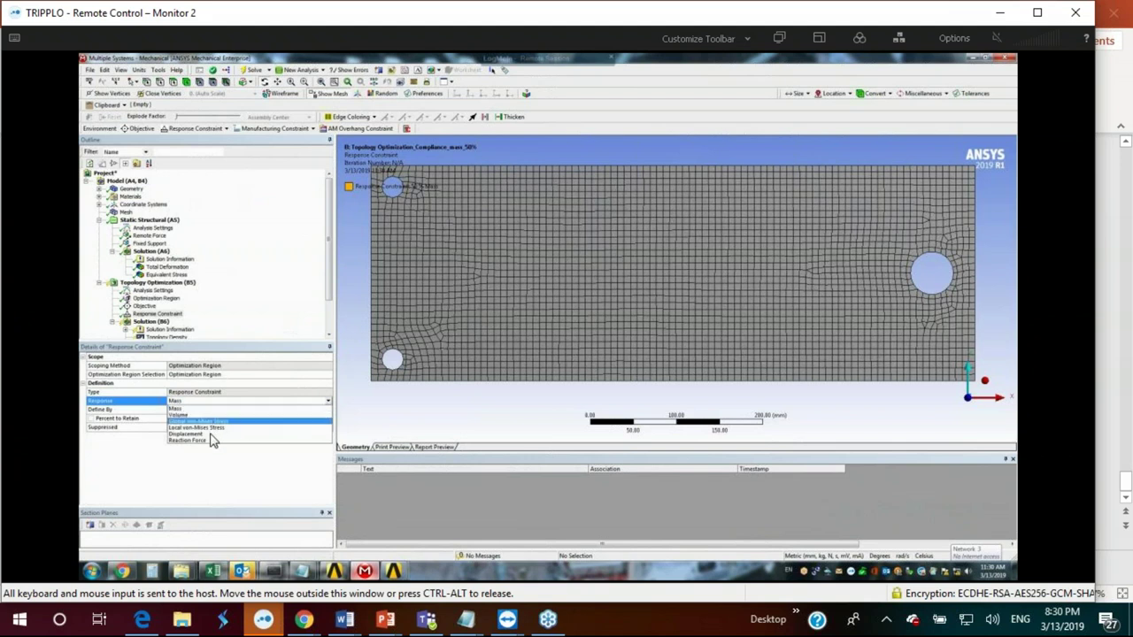
left_click(362, 416)
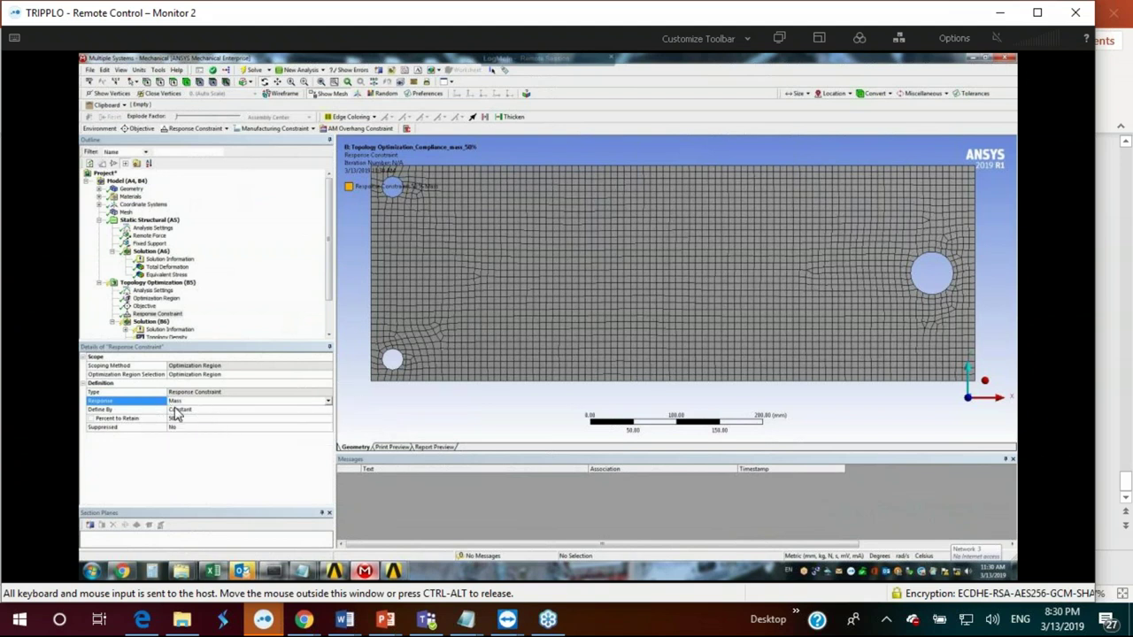
left_click(328, 409)
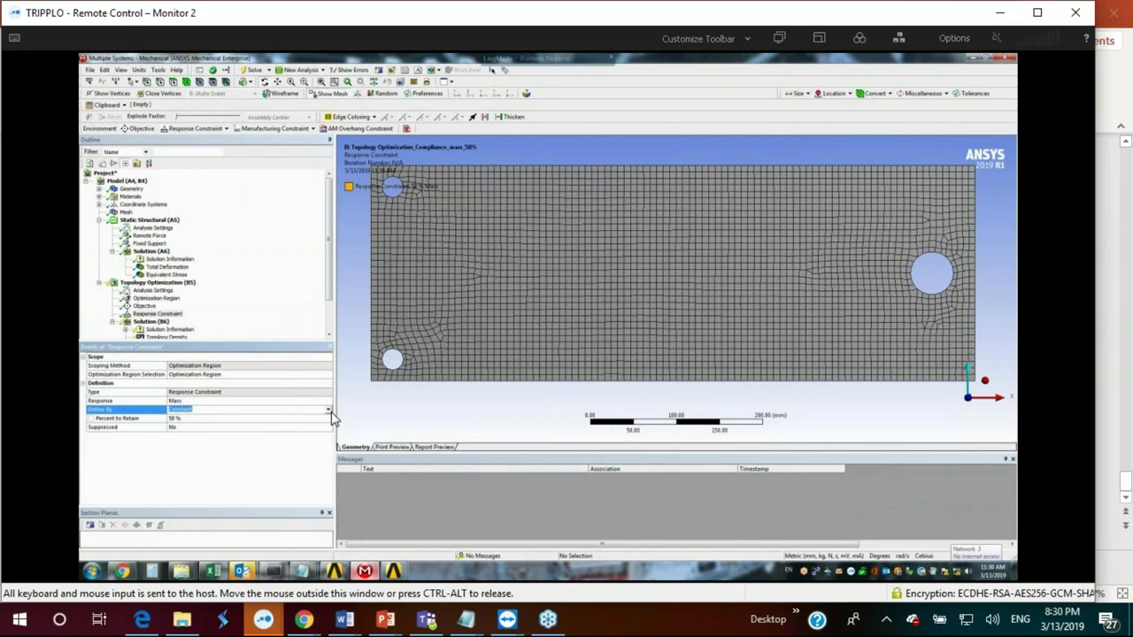
left_click(328, 411)
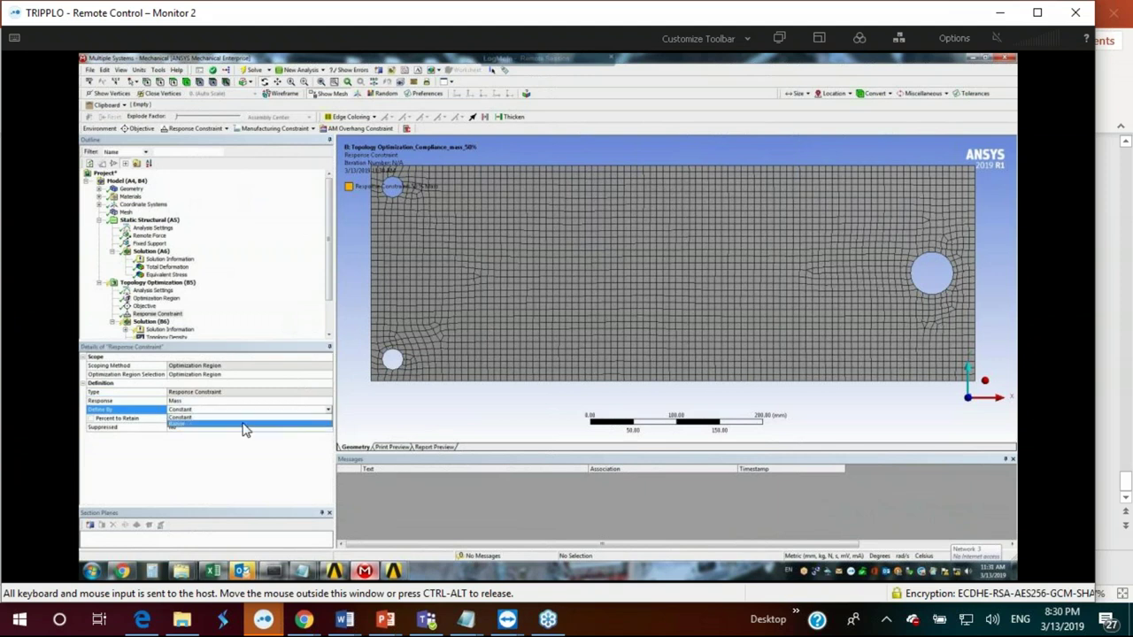
left_click(367, 414)
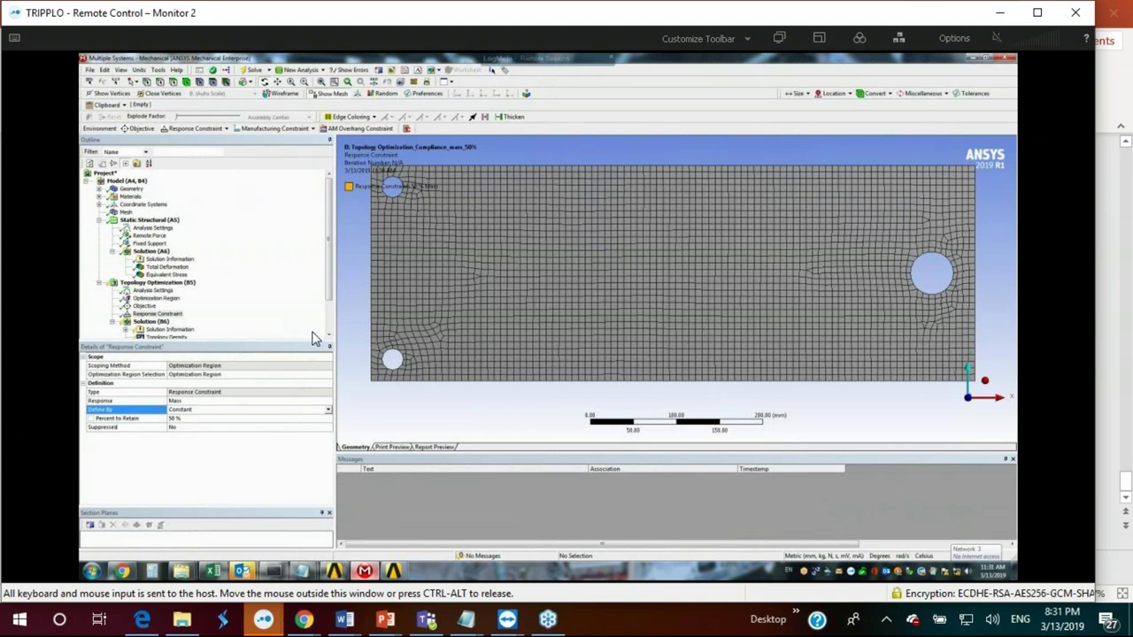
scroll(329, 336, "down", 2)
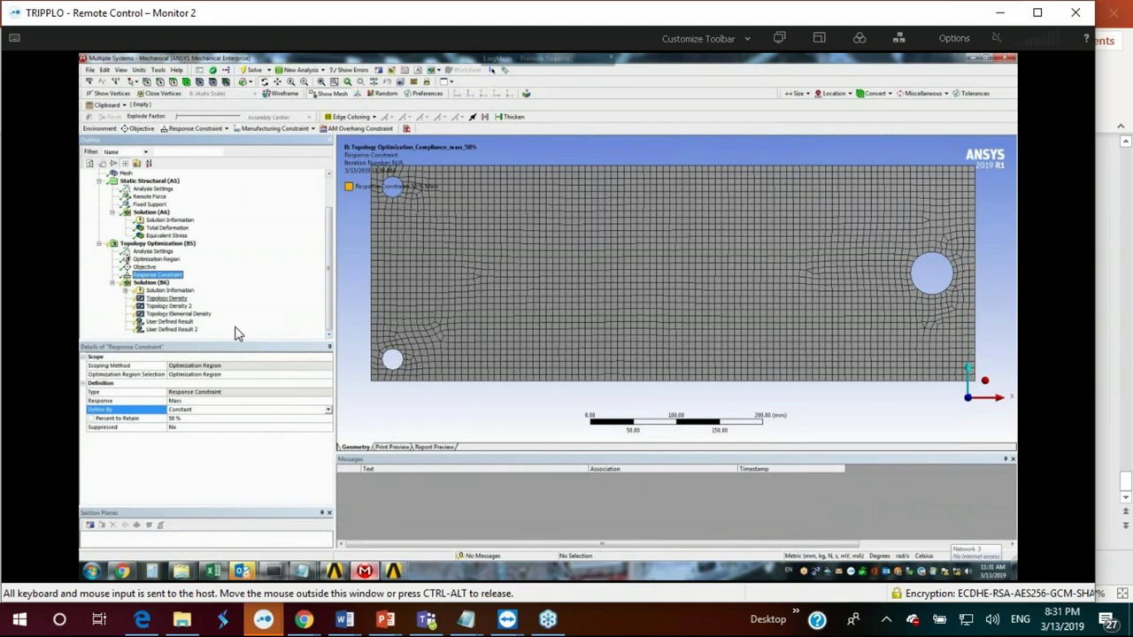
left_click(141, 245)
Step: Re-solve Topology Optimization (B5) and display Topology Density, final volume 4.445e+005 mm³
right_click(141, 247)
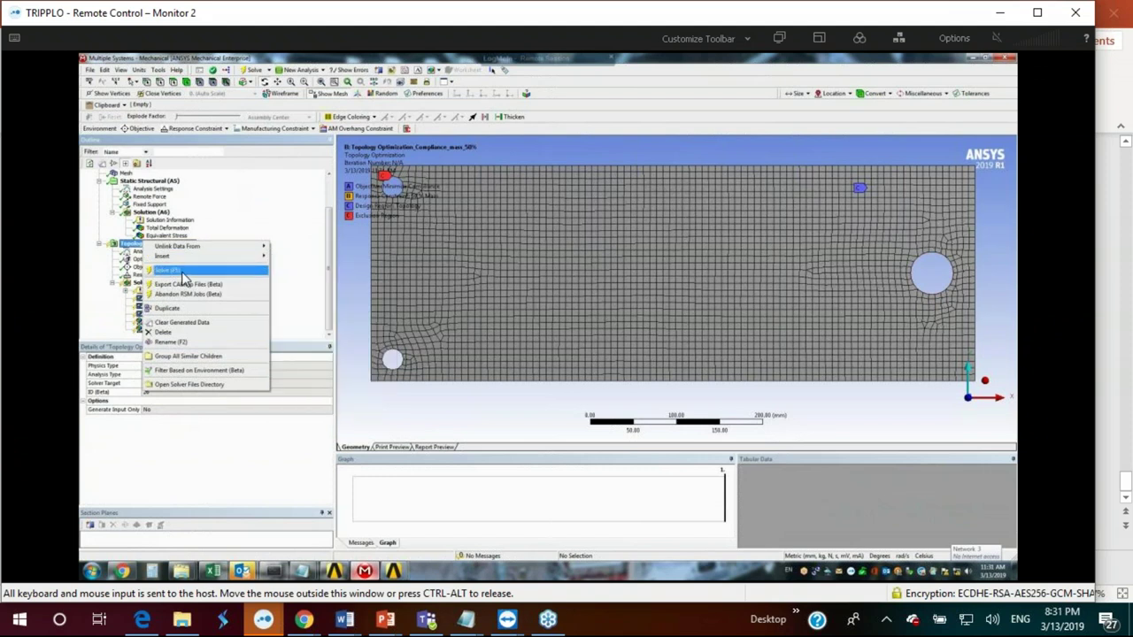
left_click(182, 273)
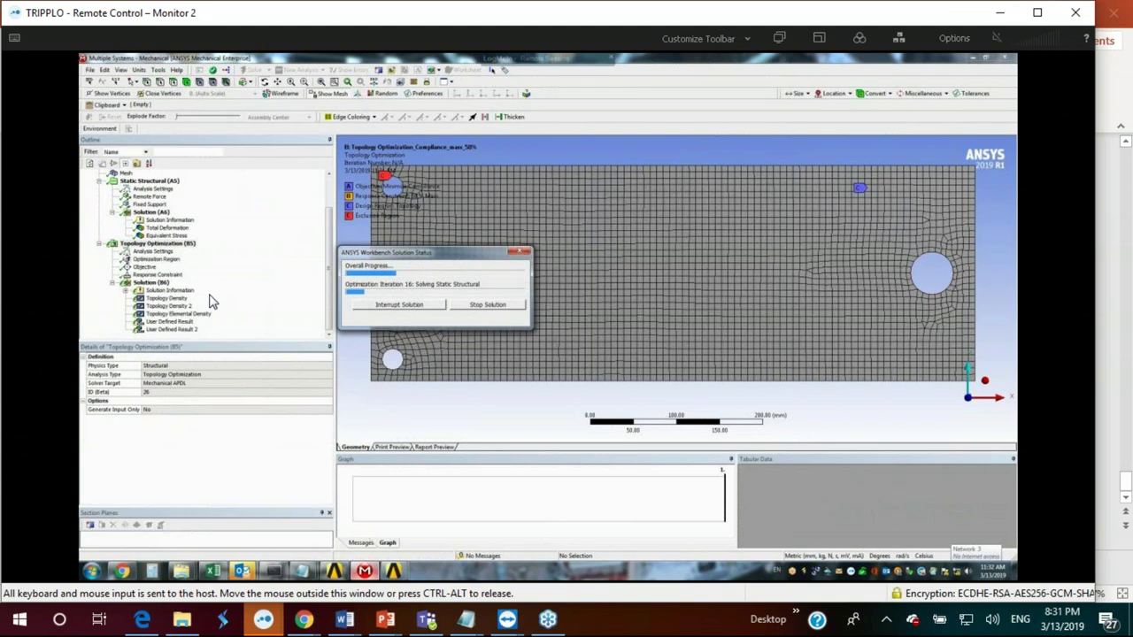
left_click(159, 243)
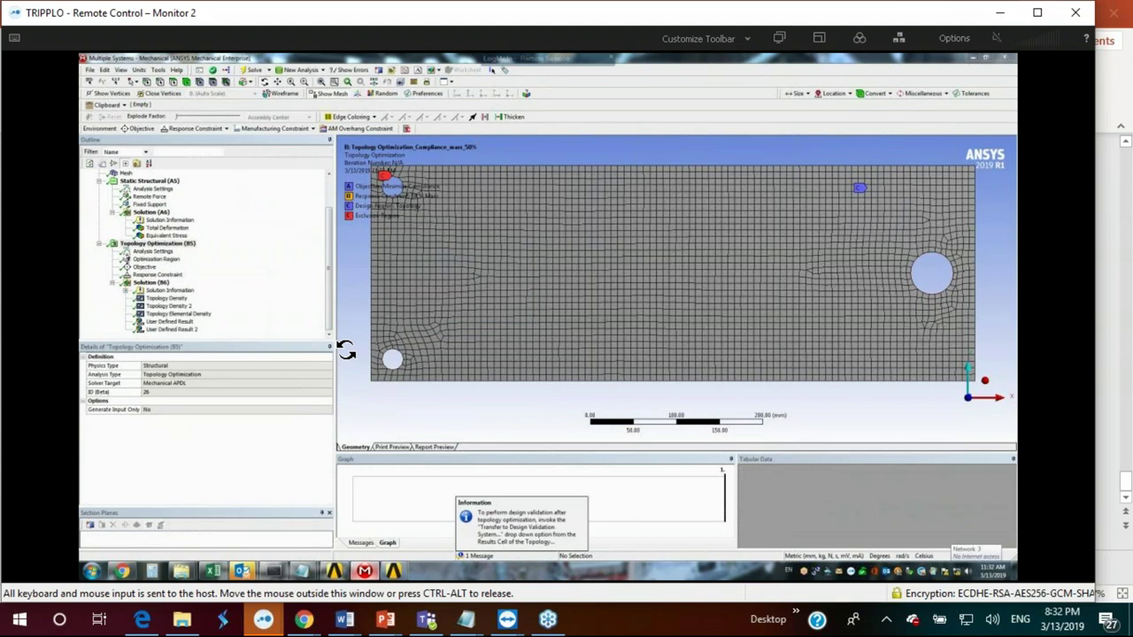
left_click(168, 298)
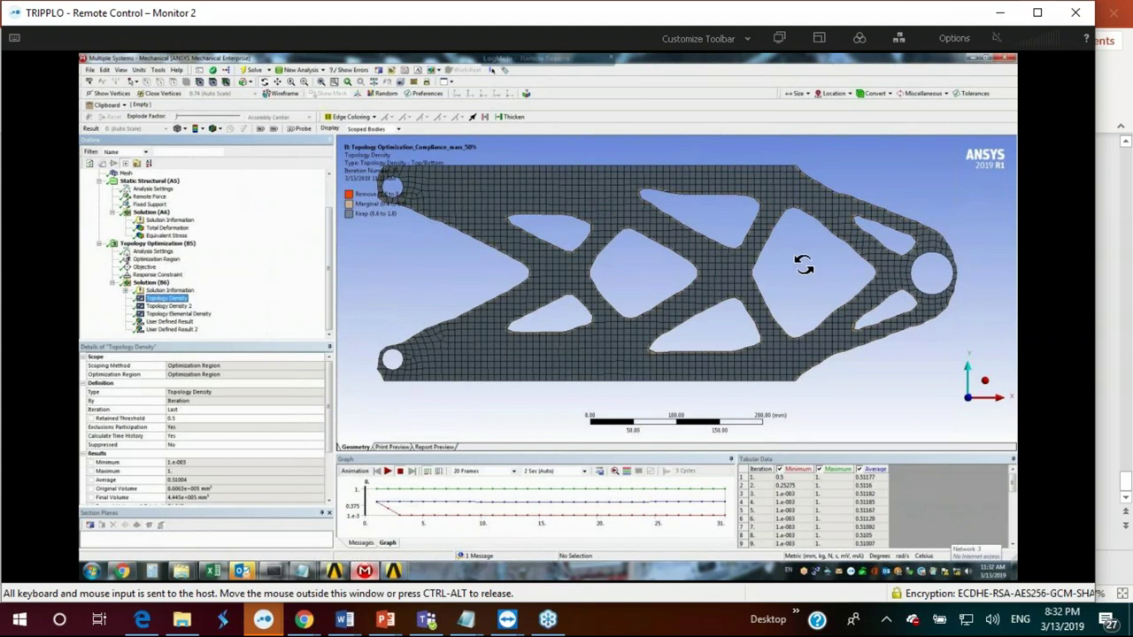
Step: Display the blocky Topology Elemental Density result, averaging 0.50711
left_click(168, 236)
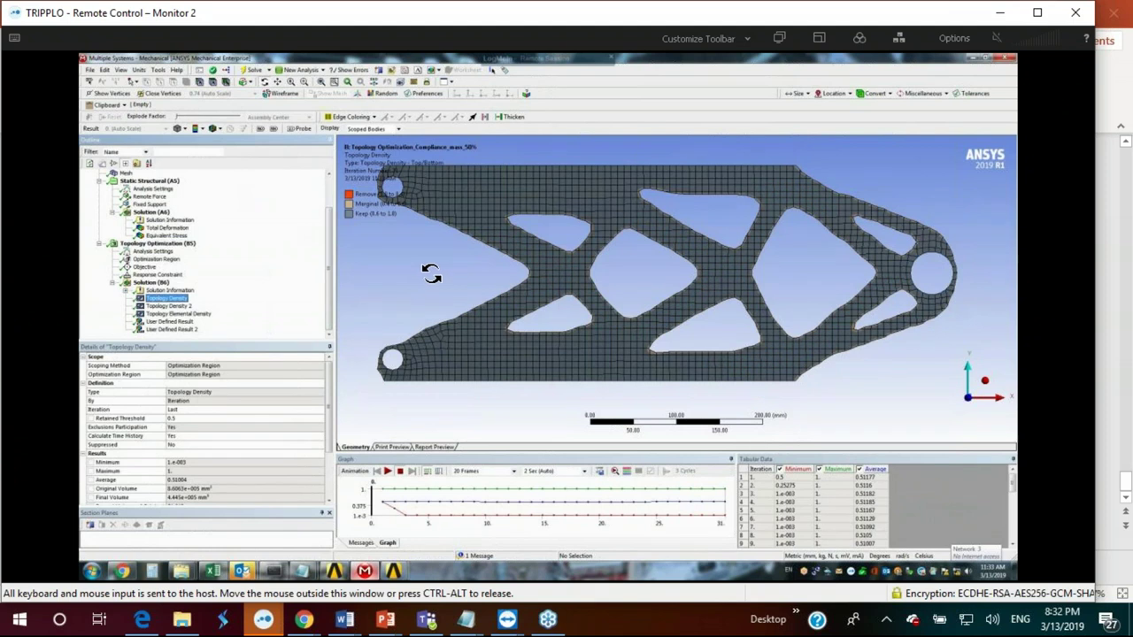
left_click(178, 314)
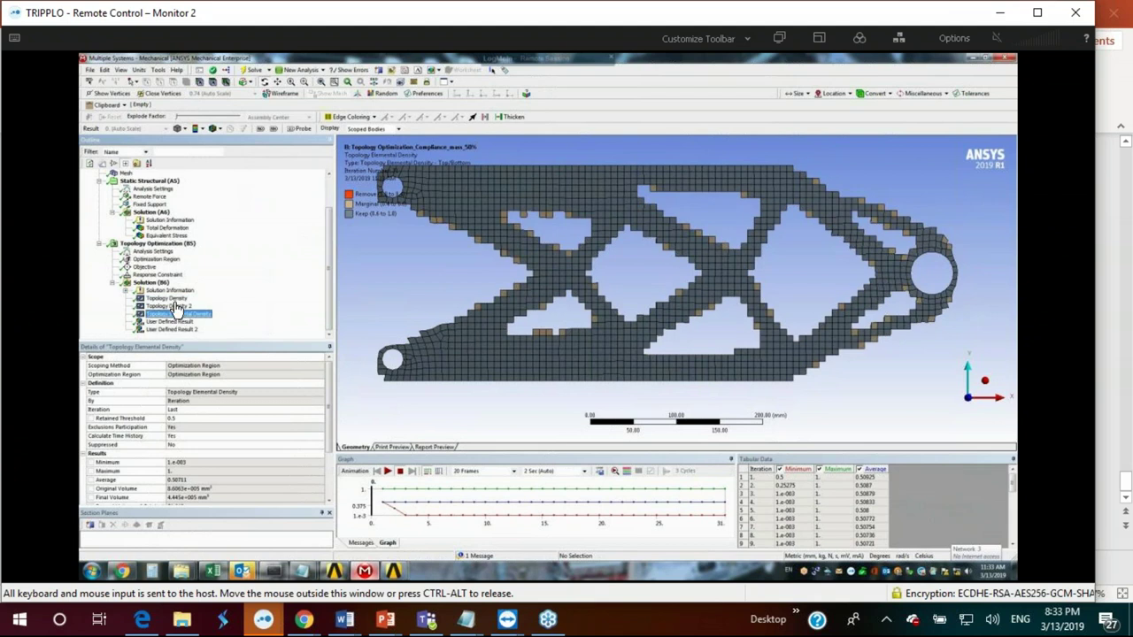
Step: Adjust Retained Threshold so Final Volume is 4.0647e+005, then plot the User Defined Result (topo)
left_click(166, 299)
left_click(197, 418)
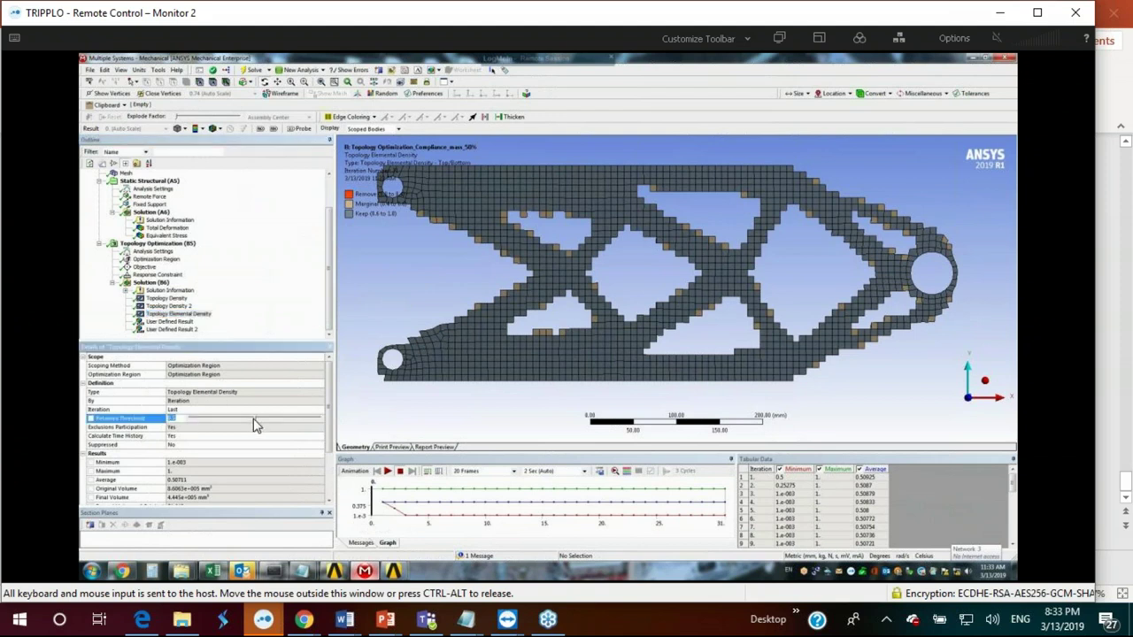
left_click_drag(258, 423, 277, 423)
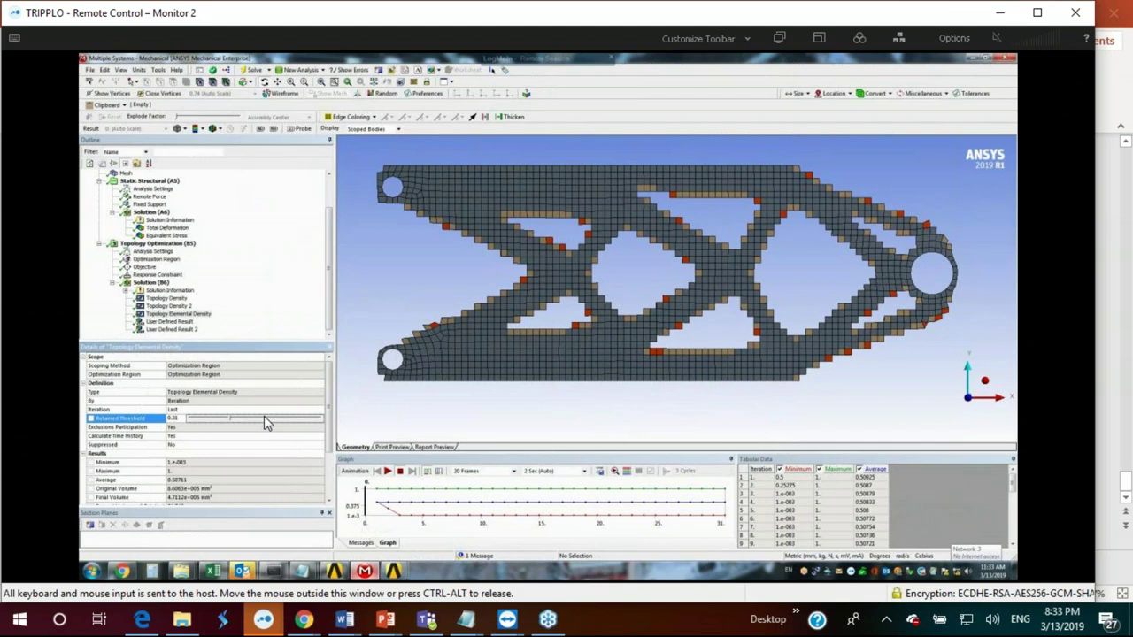
left_click_drag(263, 423, 268, 423)
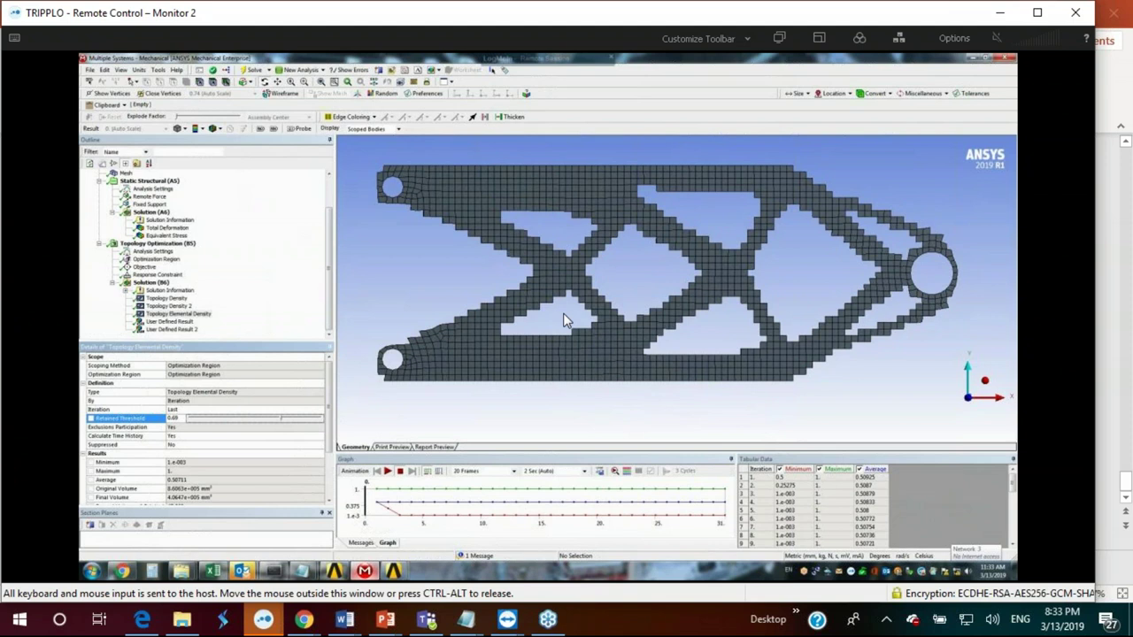
left_click(176, 322)
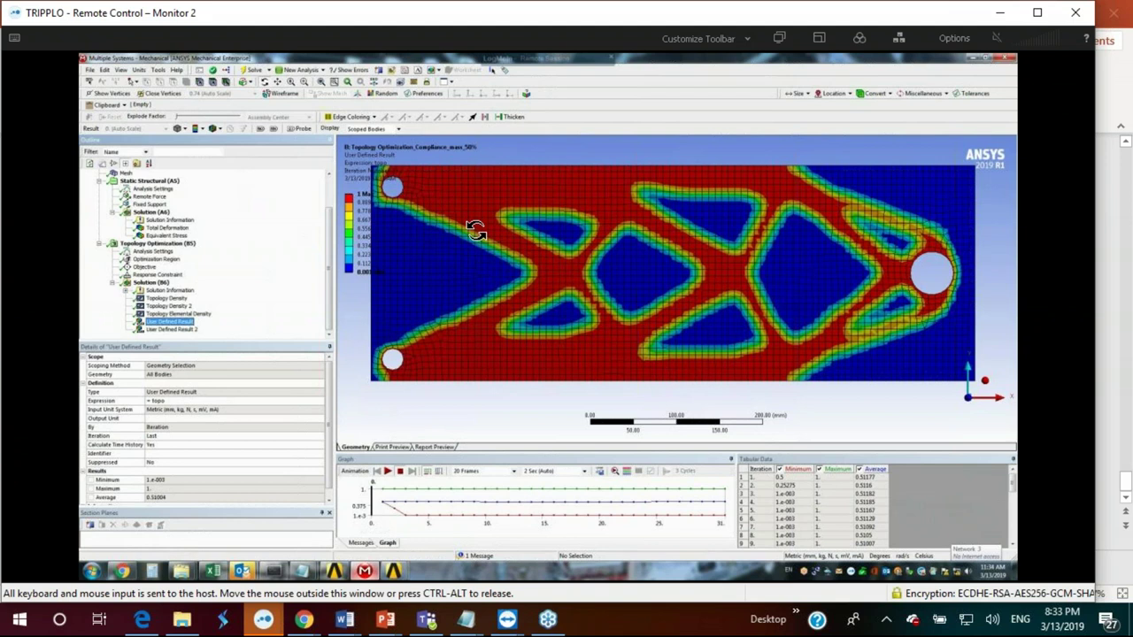
Step: Return to Topology Density, look over its Export options, then go to the SpaceClaim window
left_click(175, 299)
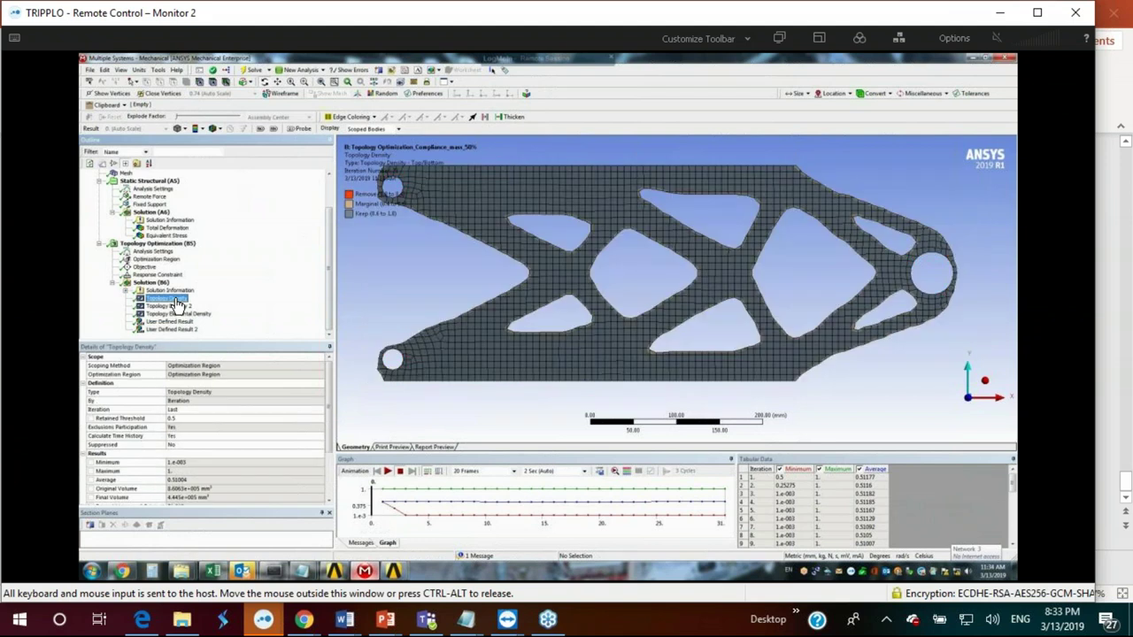
right_click(176, 302)
mouse_move(214, 325)
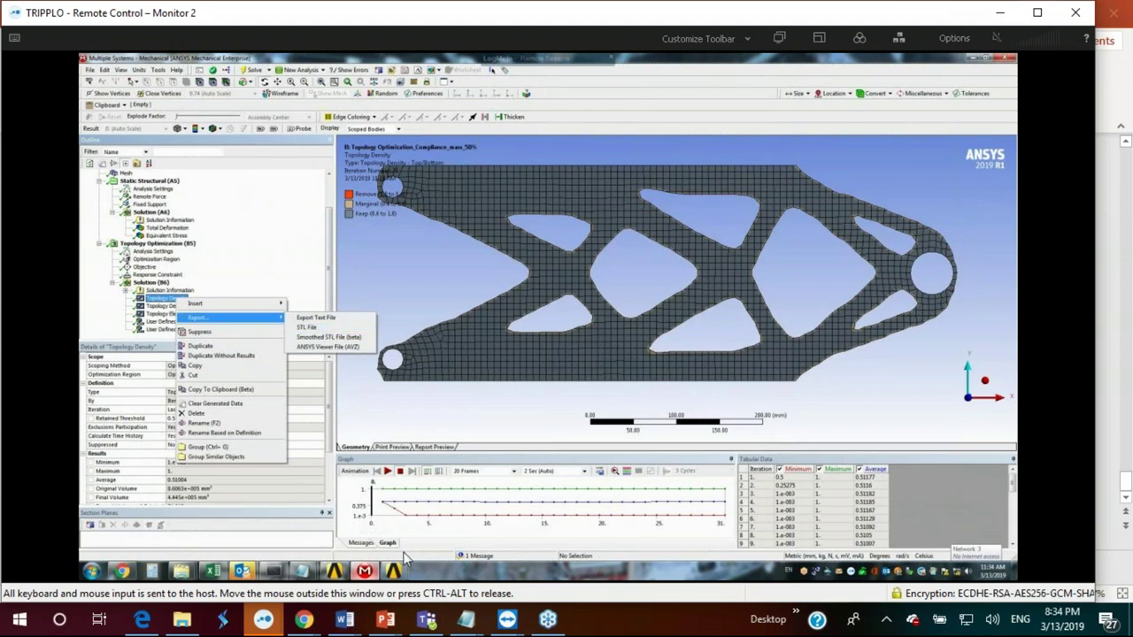
left_click(466, 584)
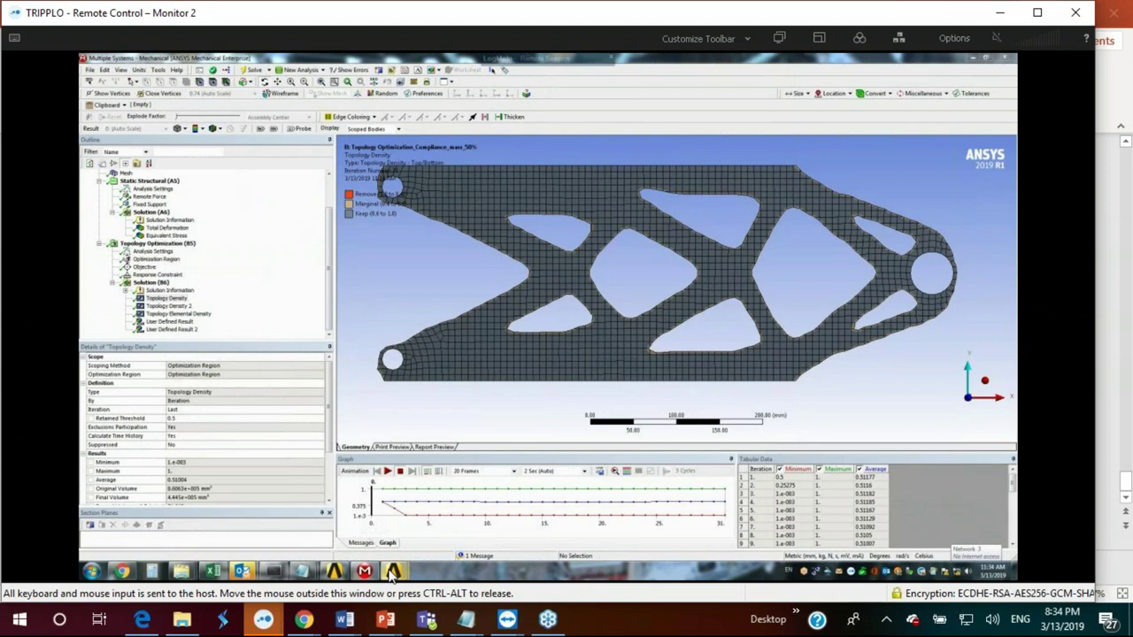
mouse_move(392, 573)
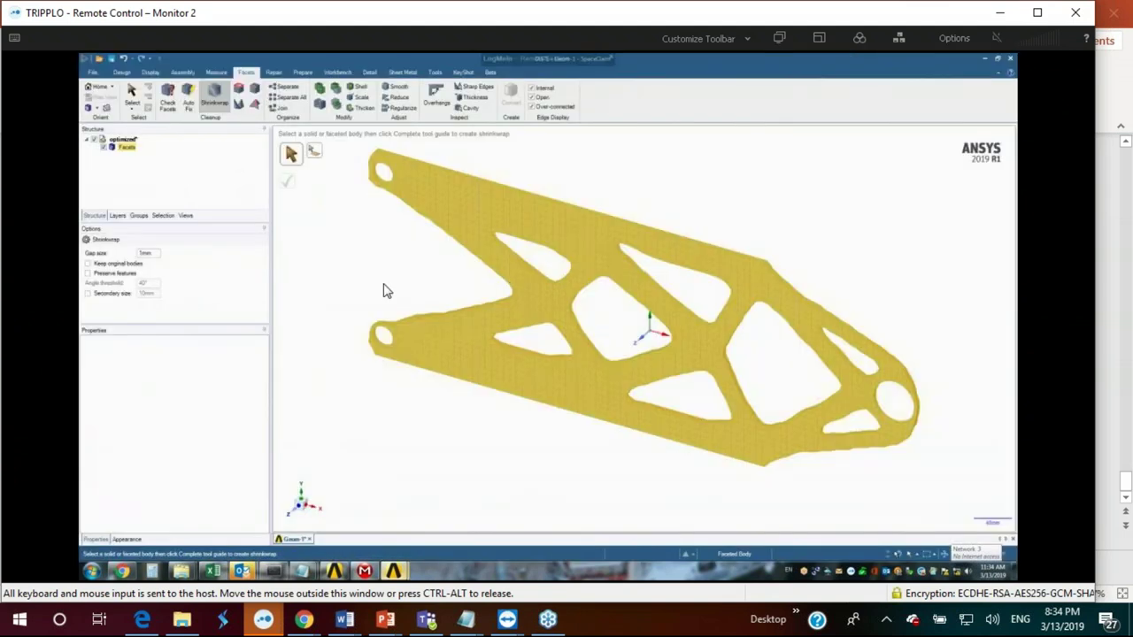
left_click(386, 290)
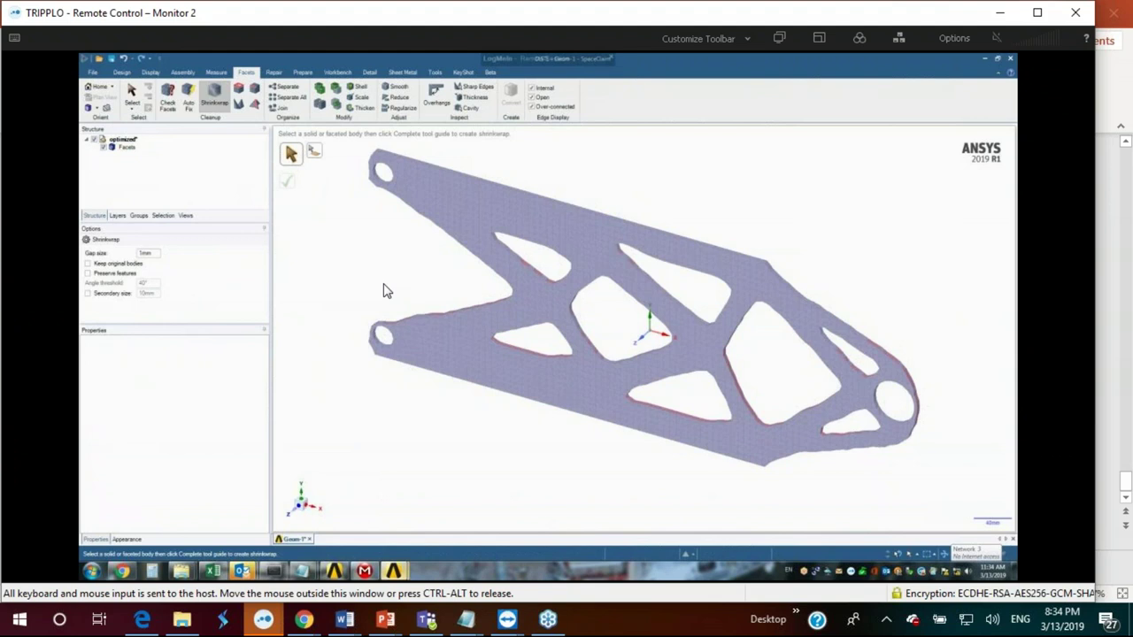
left_click(641, 363)
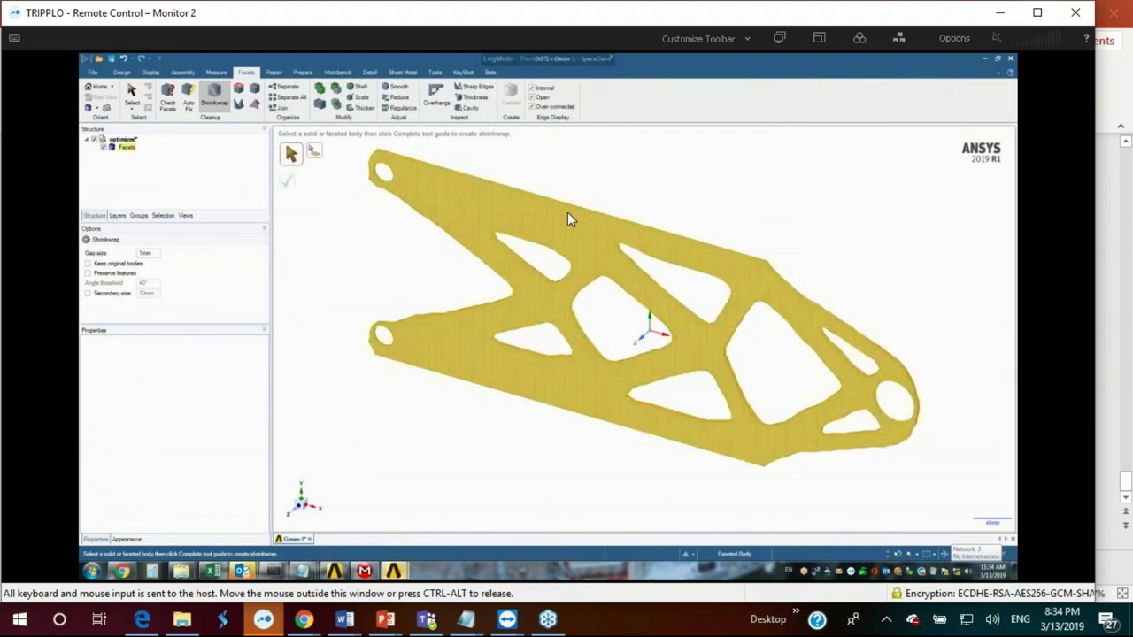
left_click(131, 163)
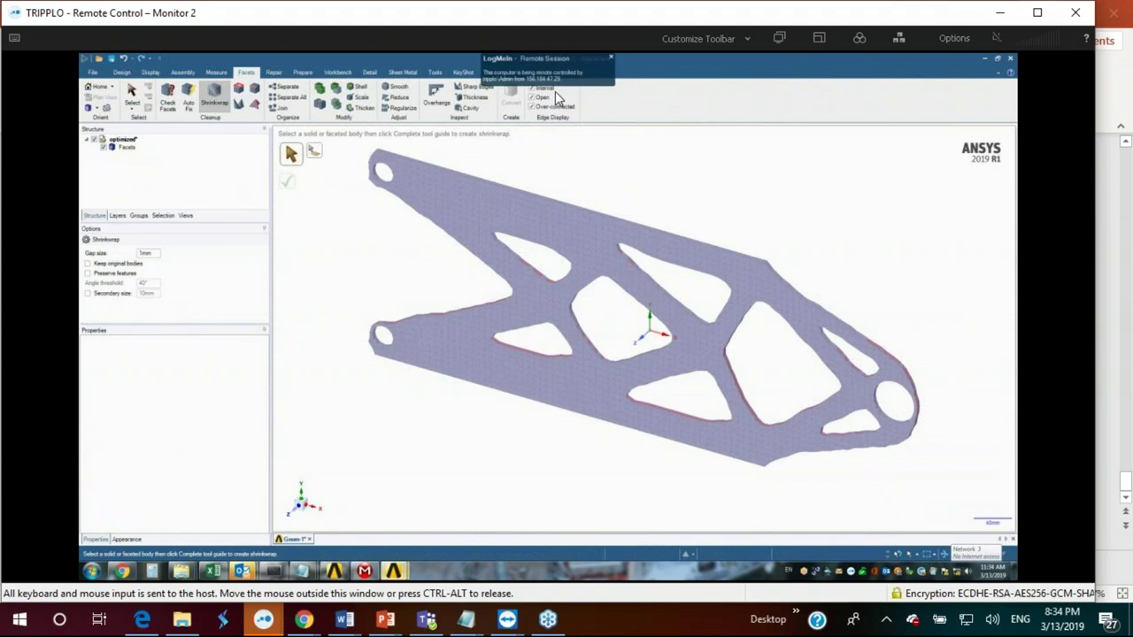
left_click(474, 87)
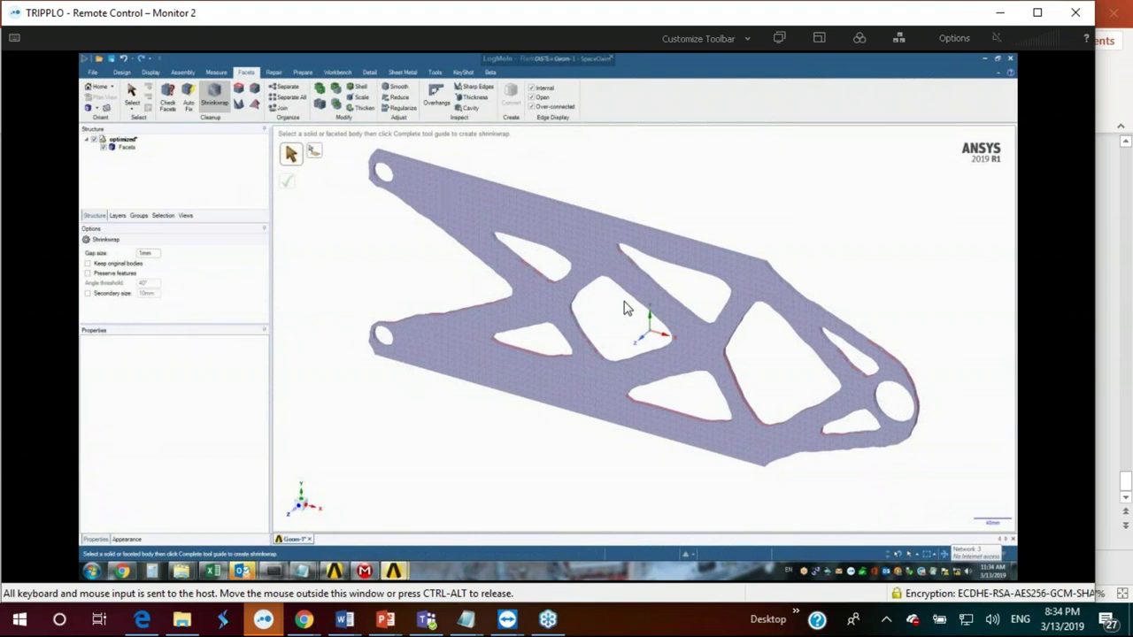
left_click(801, 299)
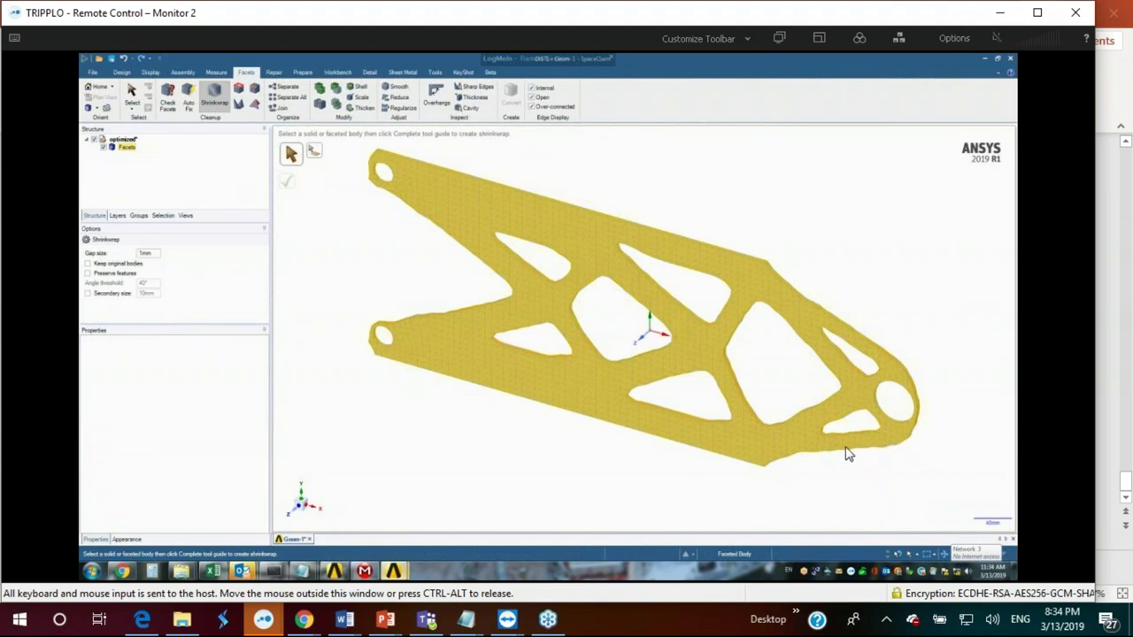
Step: Clear the selection and attempt Convert to solid on the faceted Facets body
left_click(361, 292)
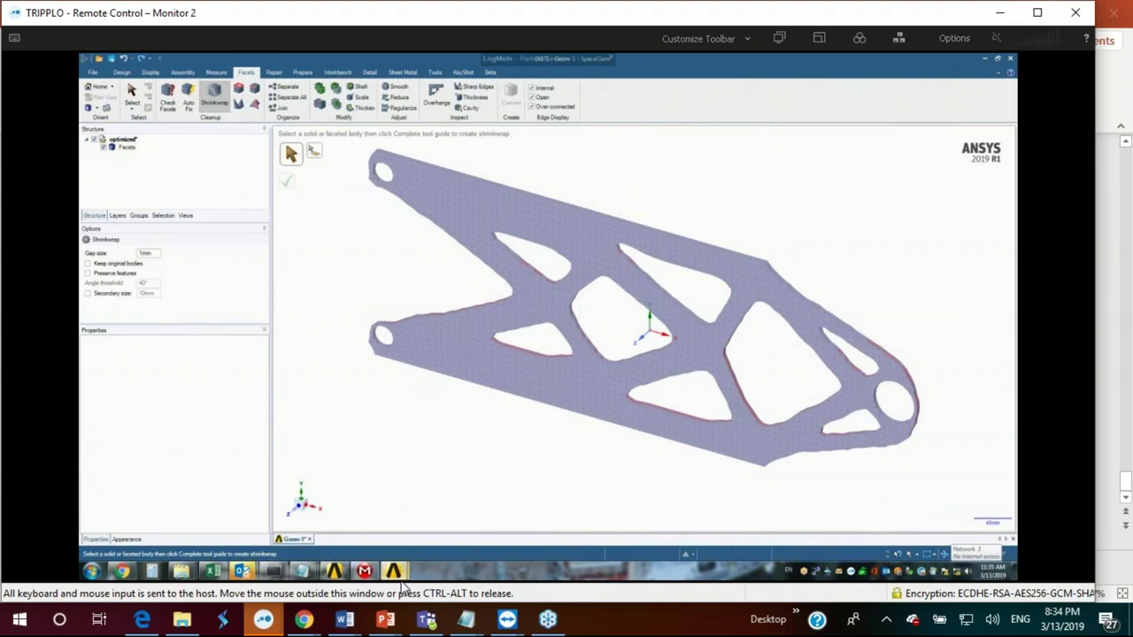
right_click(135, 150)
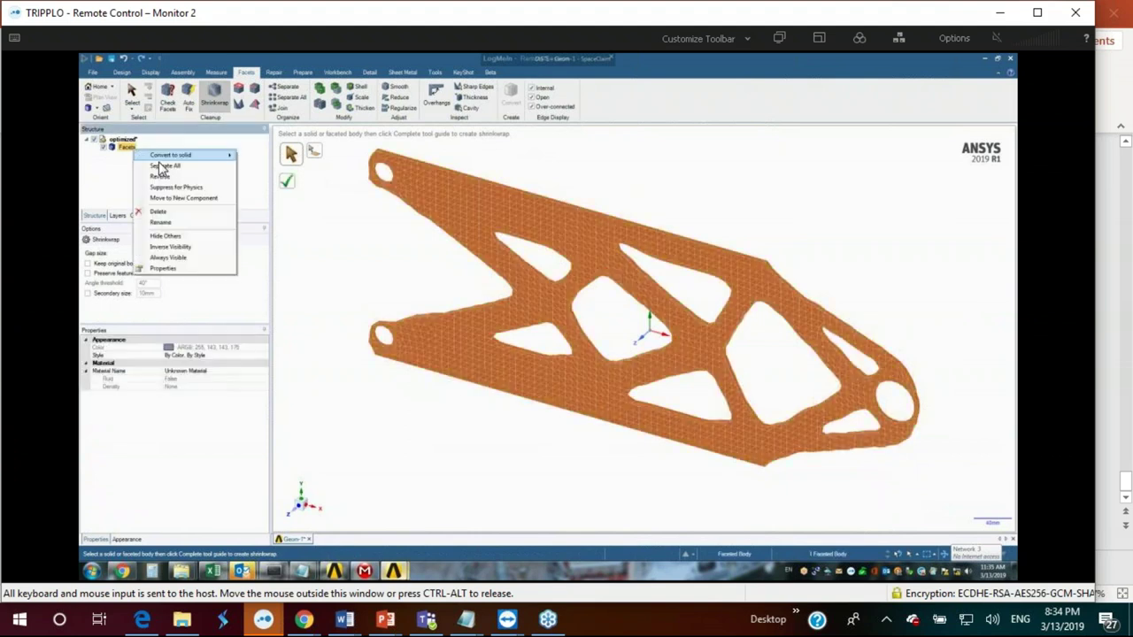
mouse_move(212, 156)
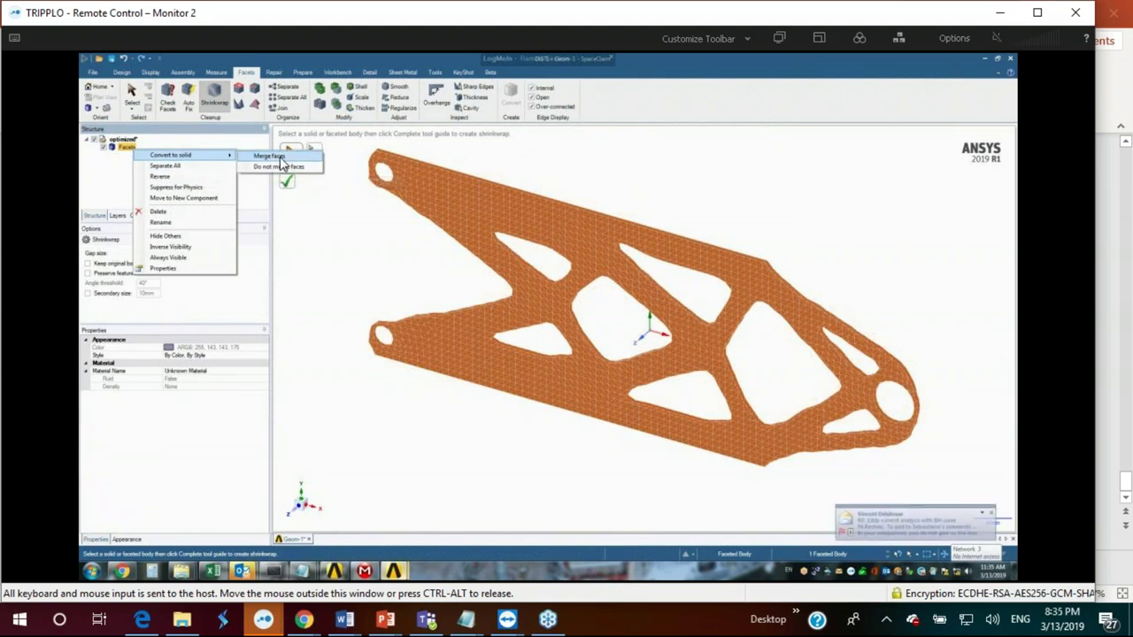
left_click(394, 570)
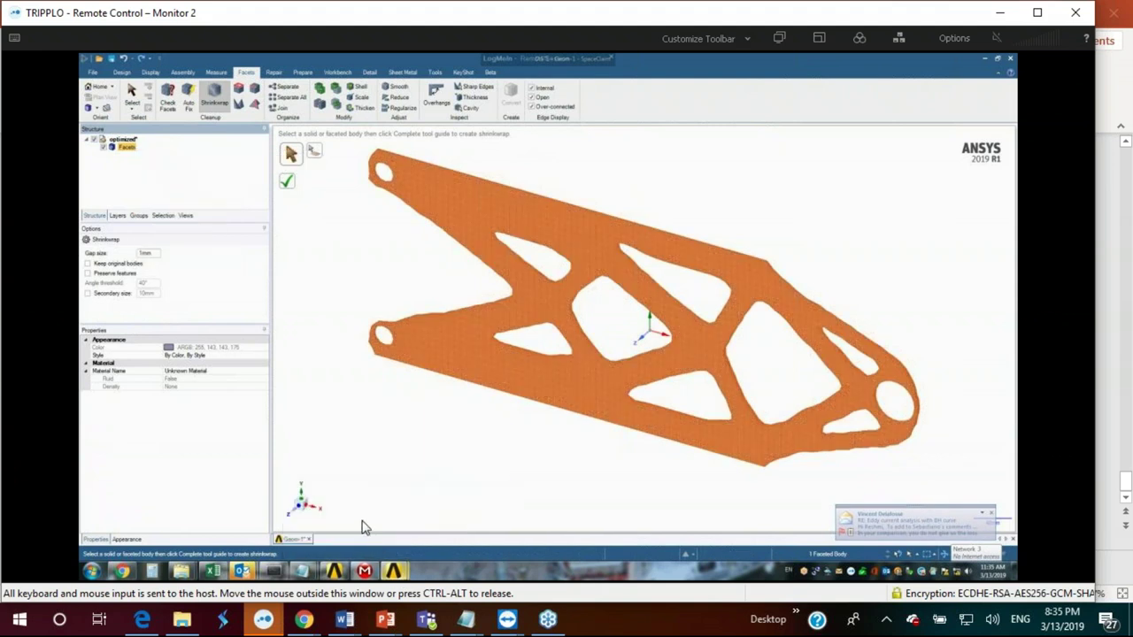
Step: Bring up the SpaceClaim window with the converted green solid and spin it to view another angle
mouse_move(393, 574)
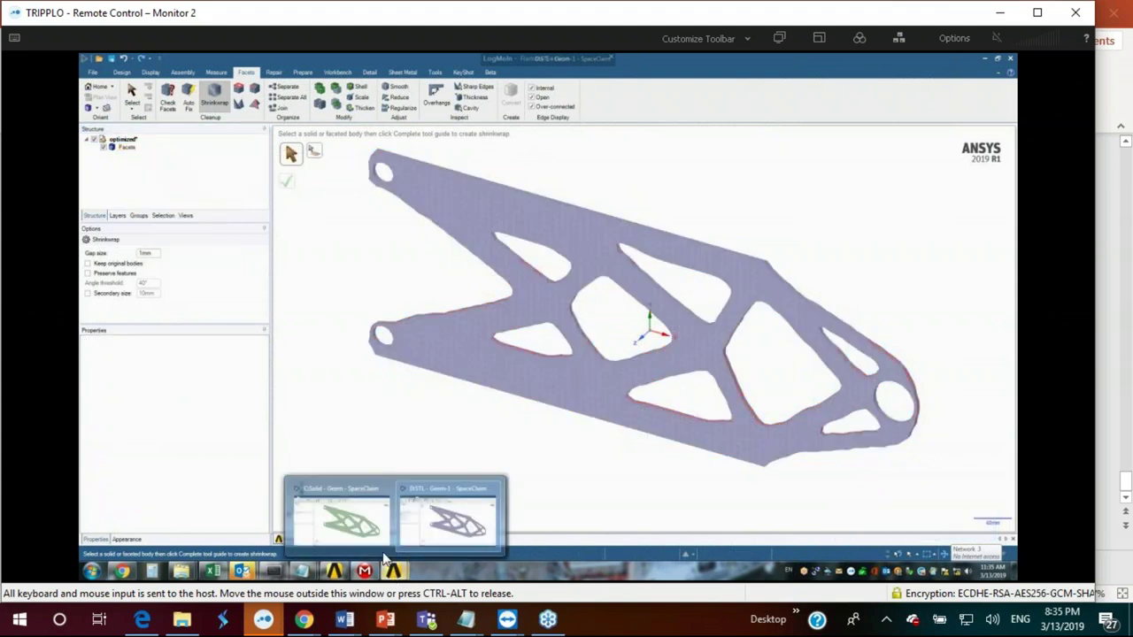
left_click(372, 529)
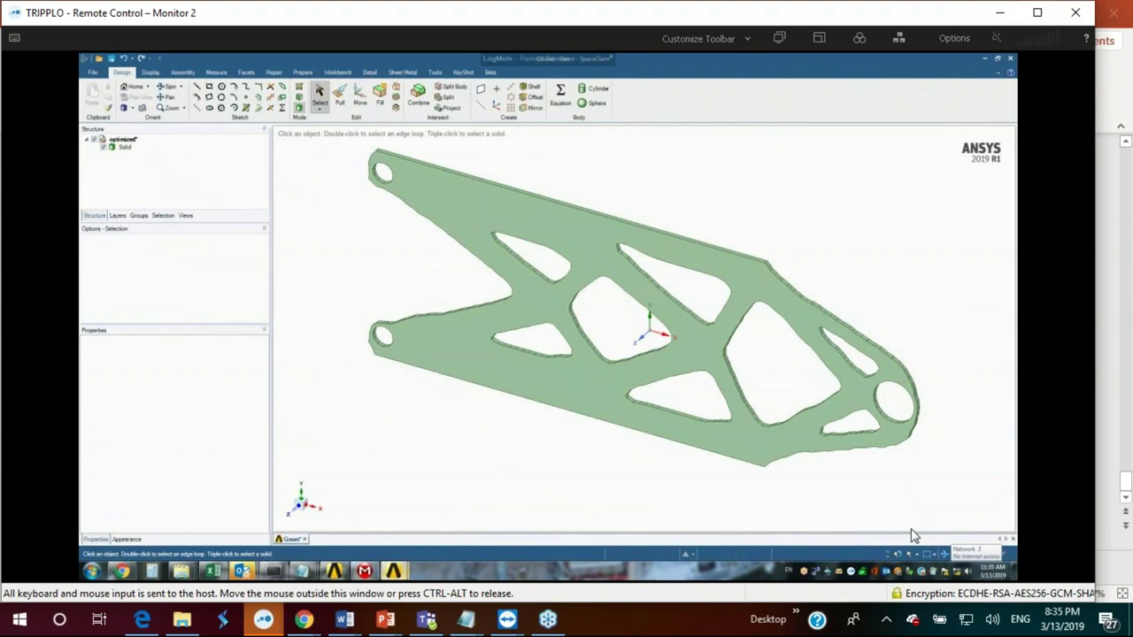
middle_click(794, 302)
middle_click_drag(794, 302, 783, 220)
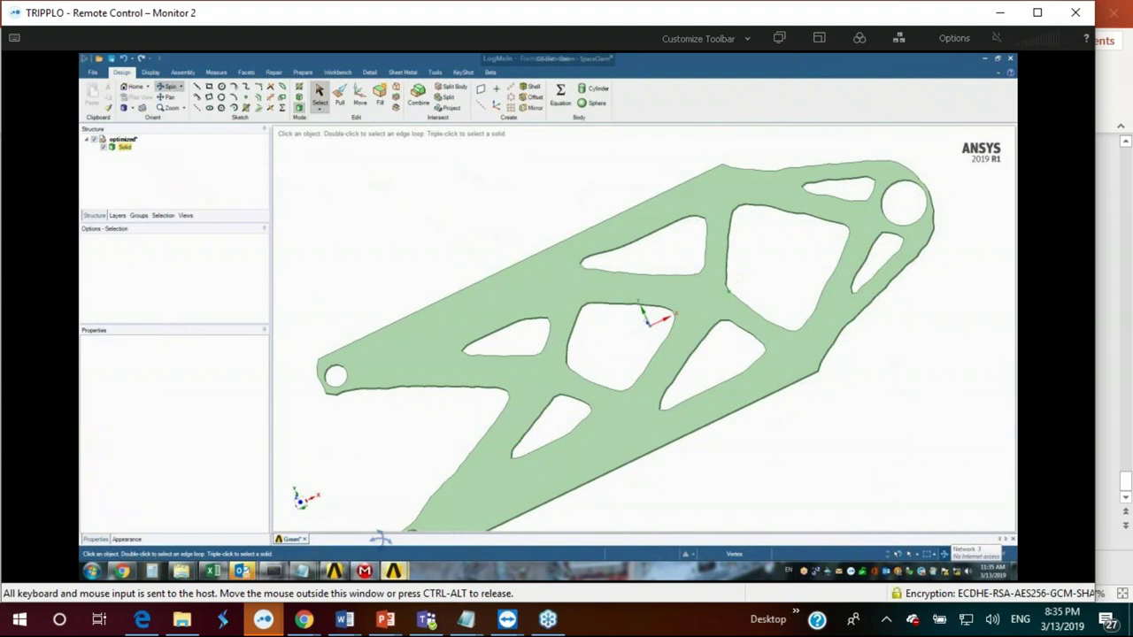
mouse_move(370, 572)
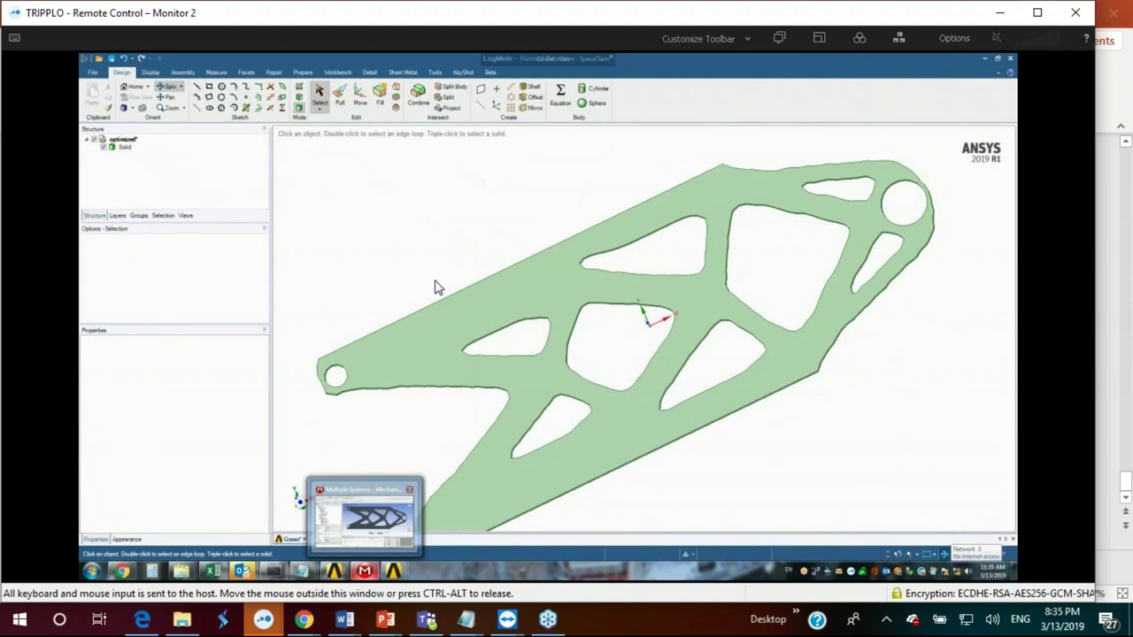
Step: Return to the Mechanical topology study and display the Optimization Region on the plate mesh
left_click(379, 503)
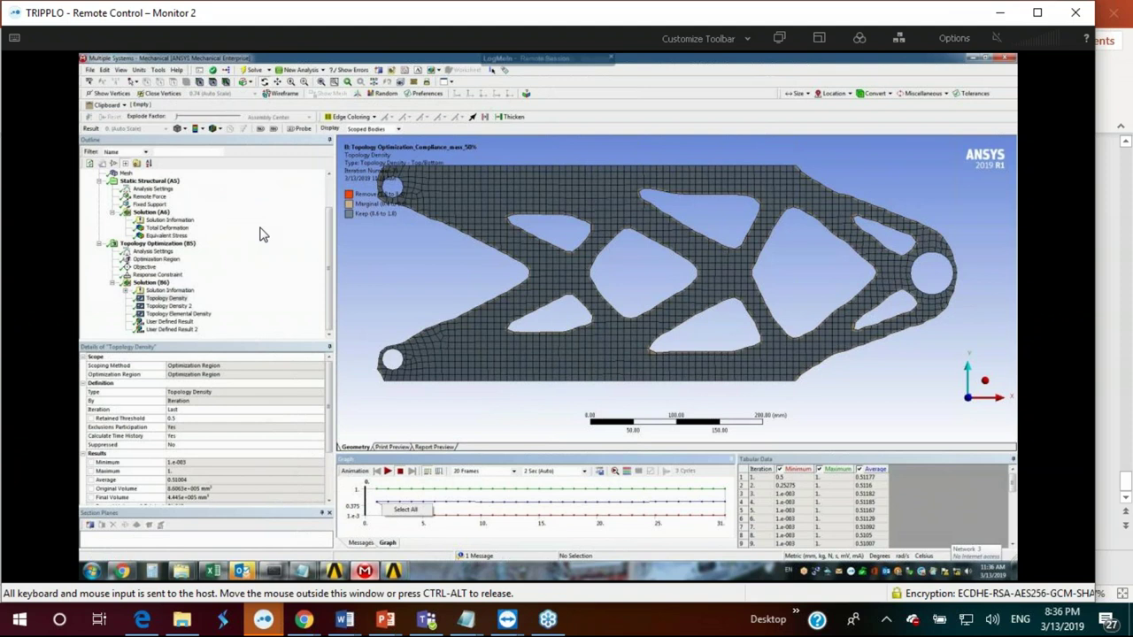
left_click(147, 261)
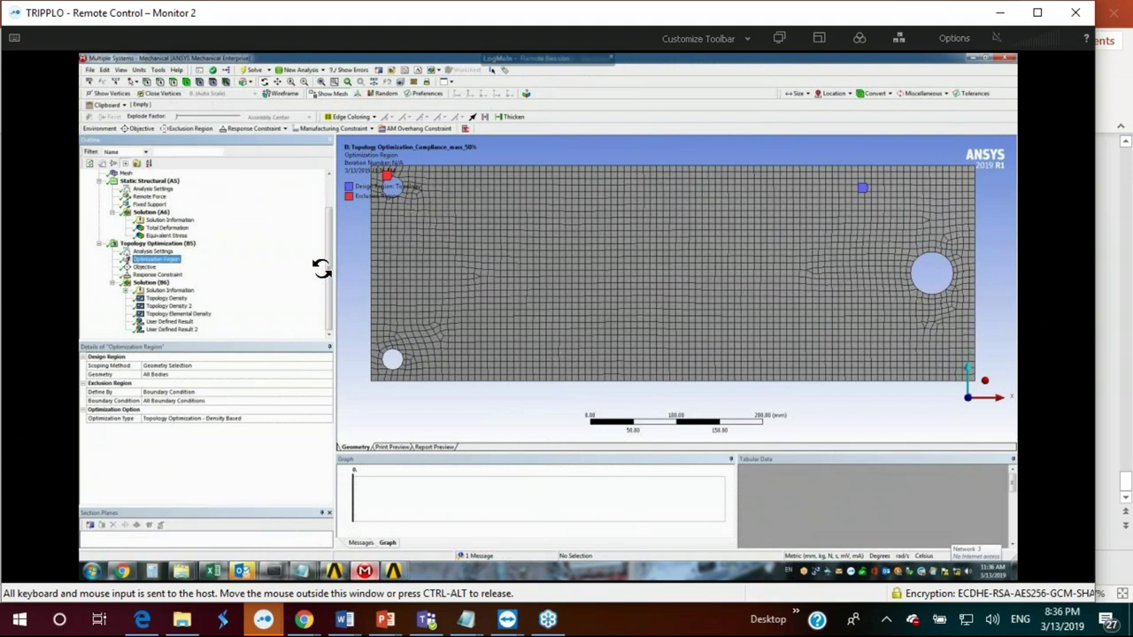
Step: Select Topology Optimization (B5) and list its manufacturing constraints, from Member Size to Symmetry
left_click(171, 299)
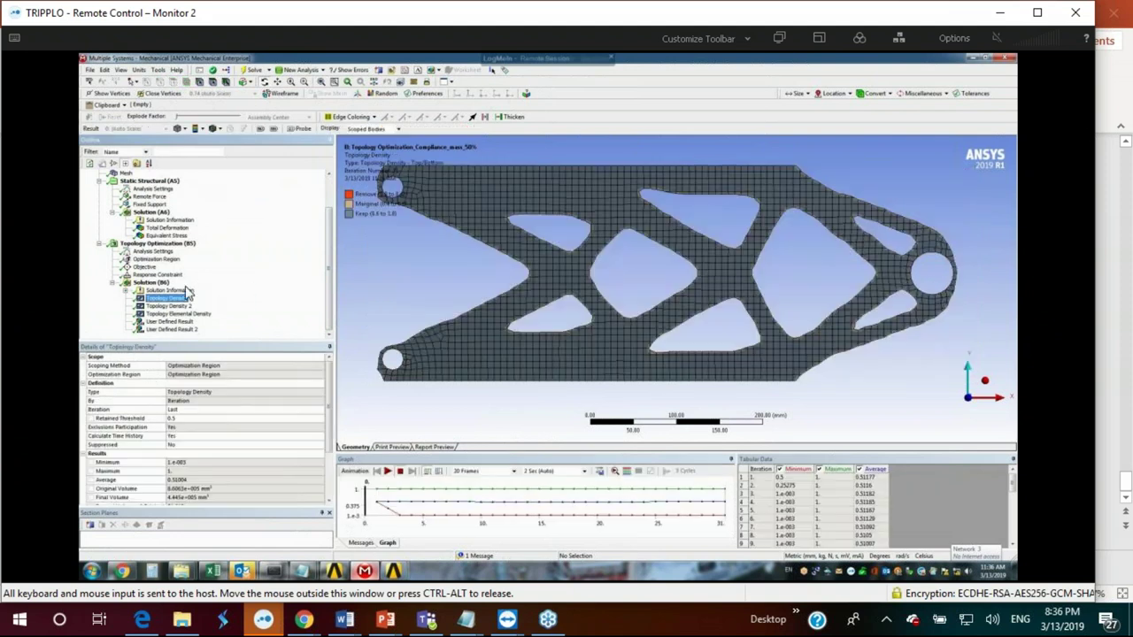
left_click(158, 243)
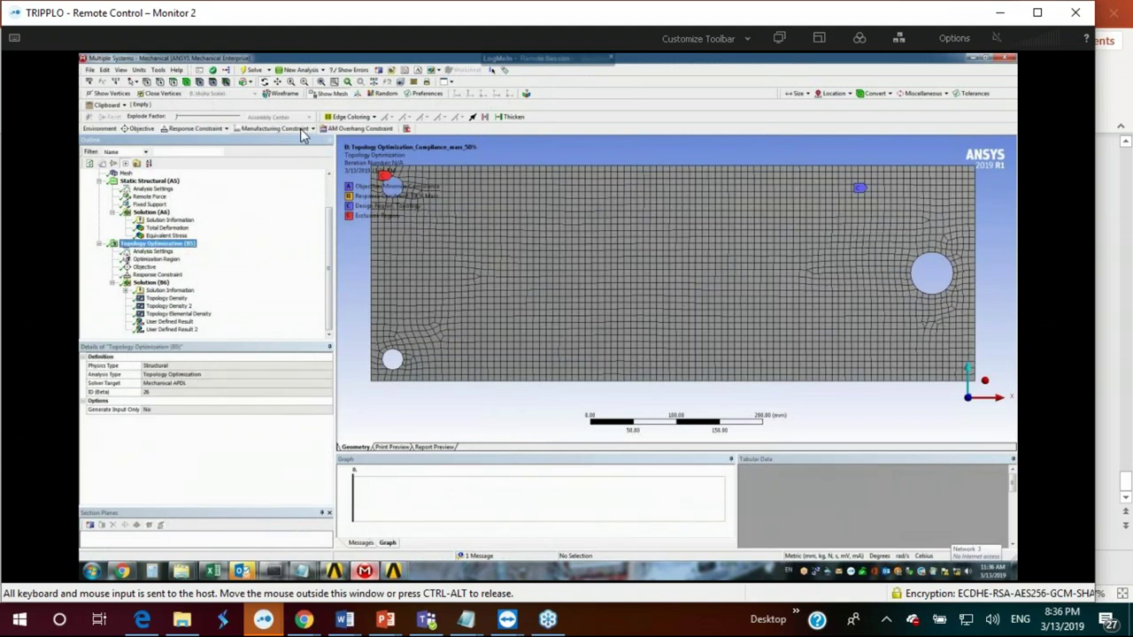
left_click(311, 130)
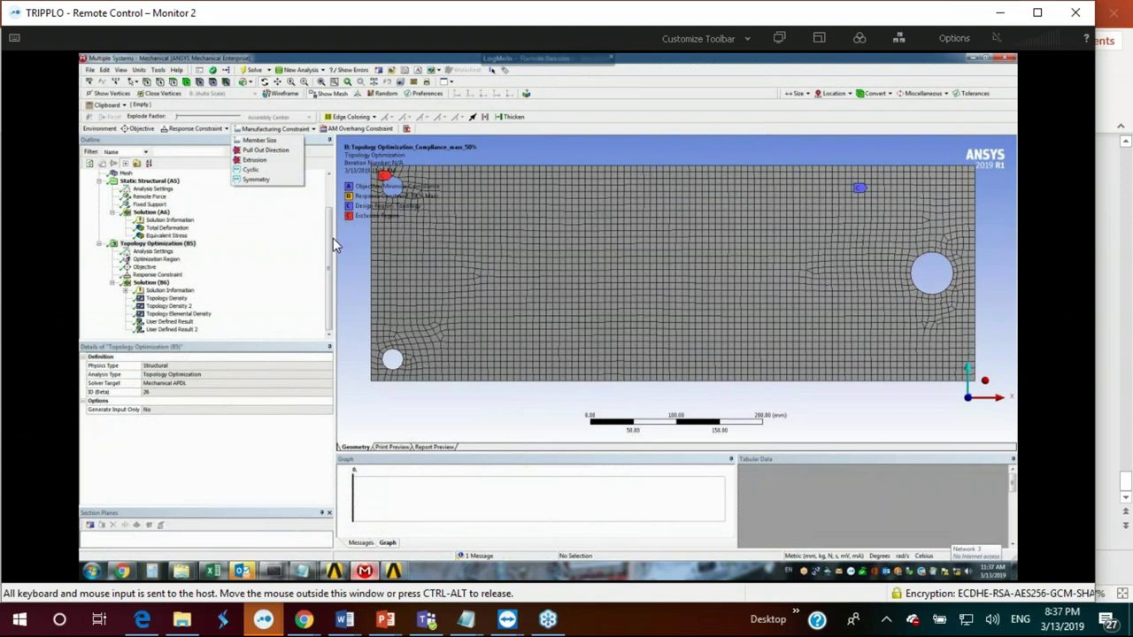
Step: Dismiss the Manufacturing Constraint dropdown, leaving the study without any constraint
left_click(350, 171)
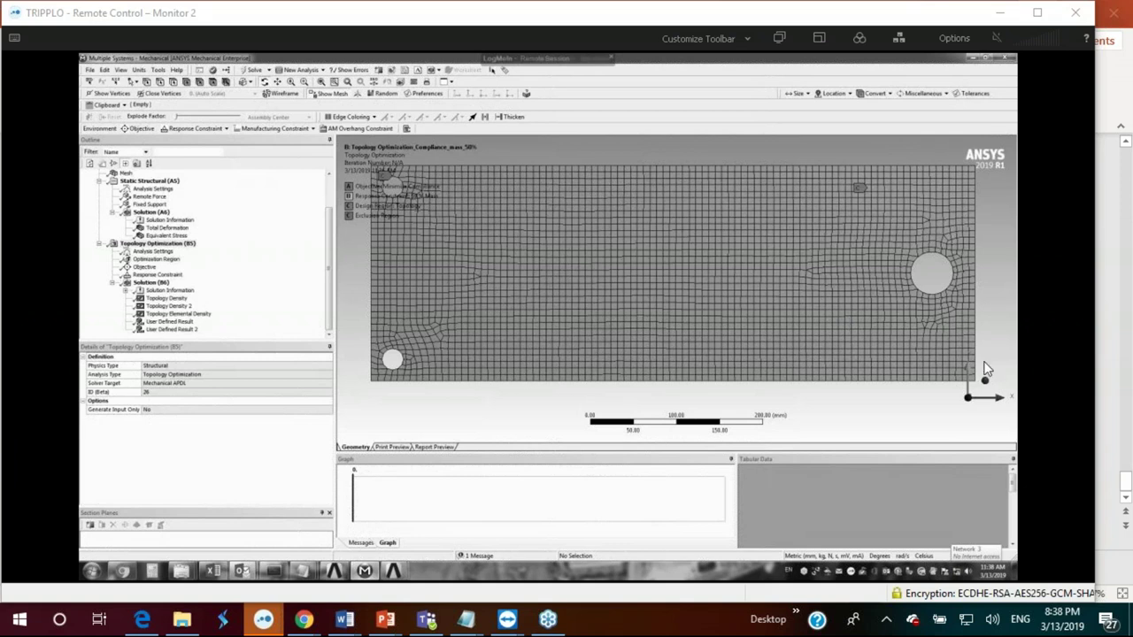
Step: Set the mass Response Constraint's Percent to Retain to 20, then show Equivalent Stress
left_click(916, 412)
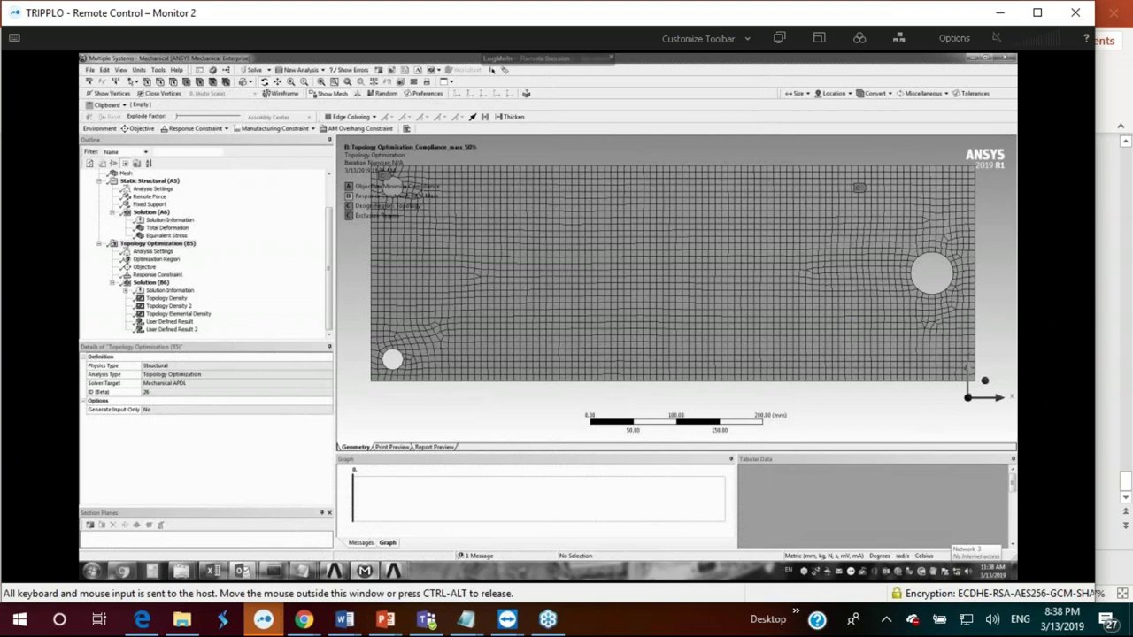
left_click(149, 274)
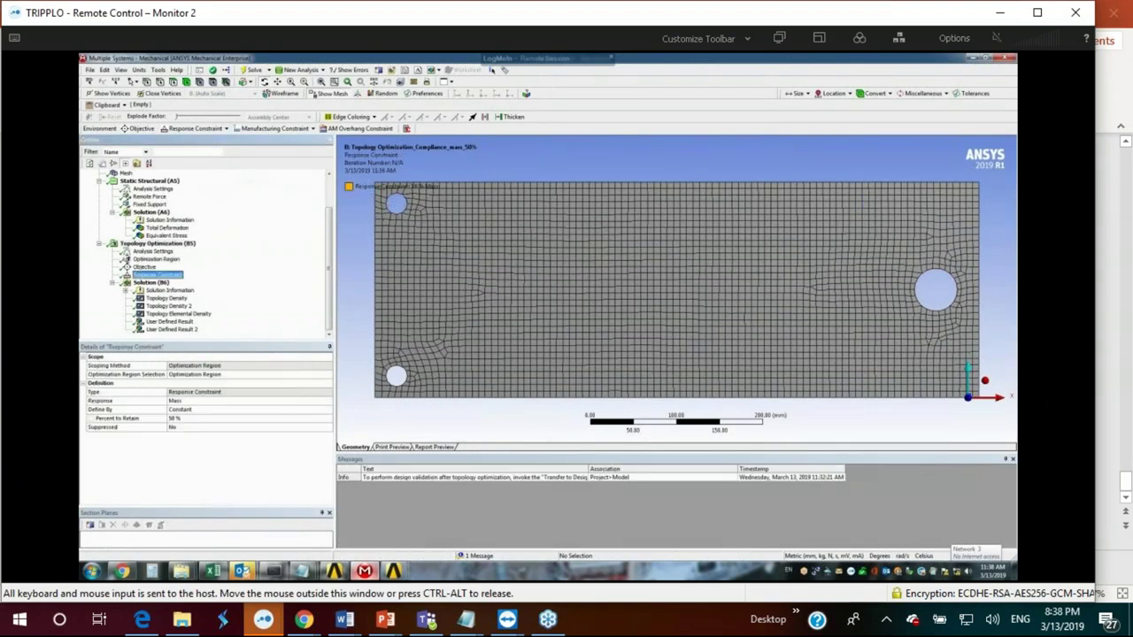
left_click(203, 418)
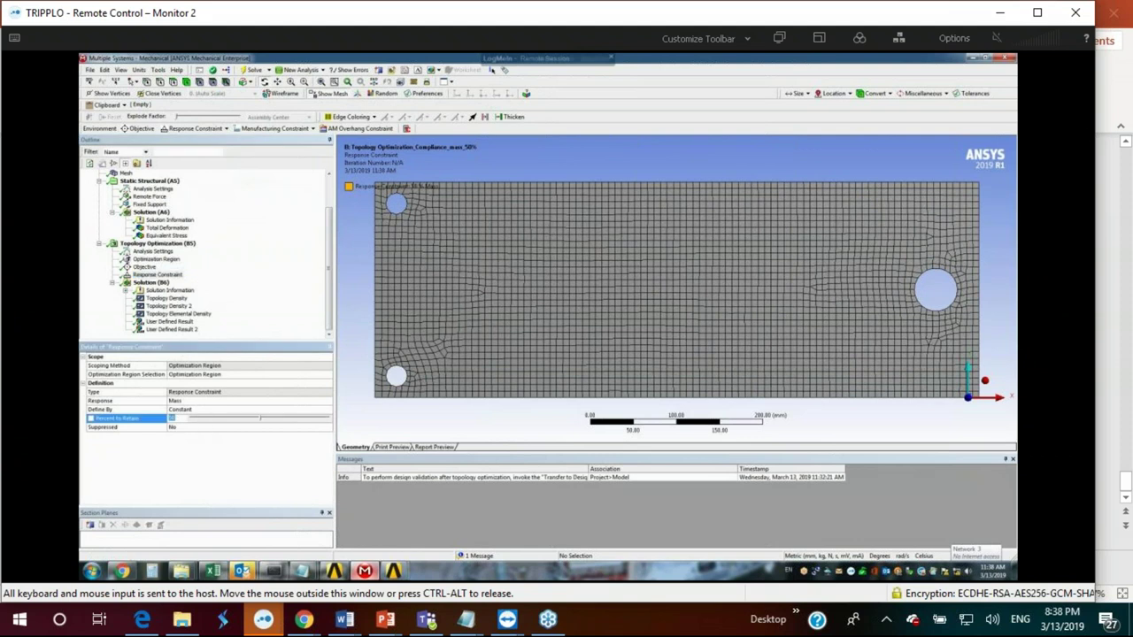
type("20")
key("Return")
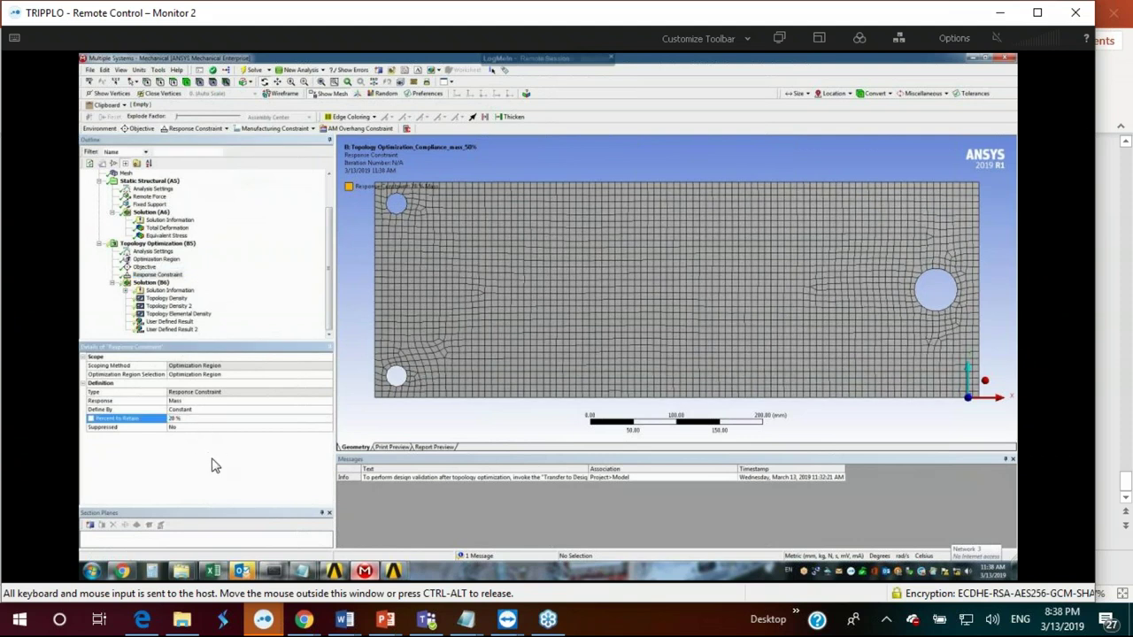
left_click(152, 237)
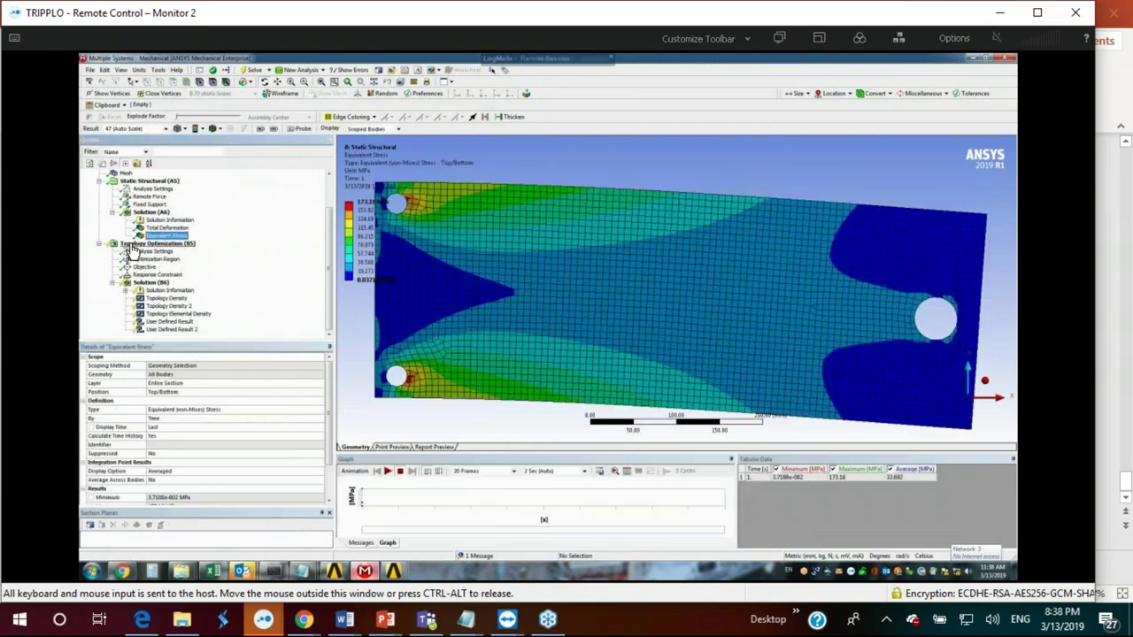
Step: Solve Topology Optimization (B5) again and show the new Topology Density, final volume 1.9401e+005 mm³
right_click(132, 248)
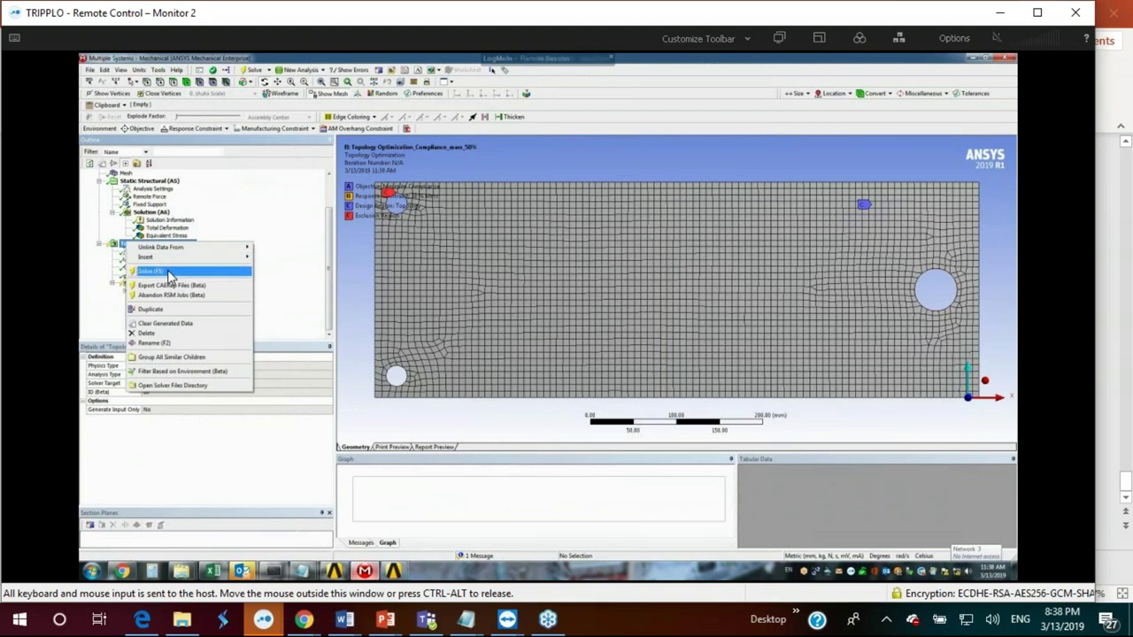
left_click(213, 270)
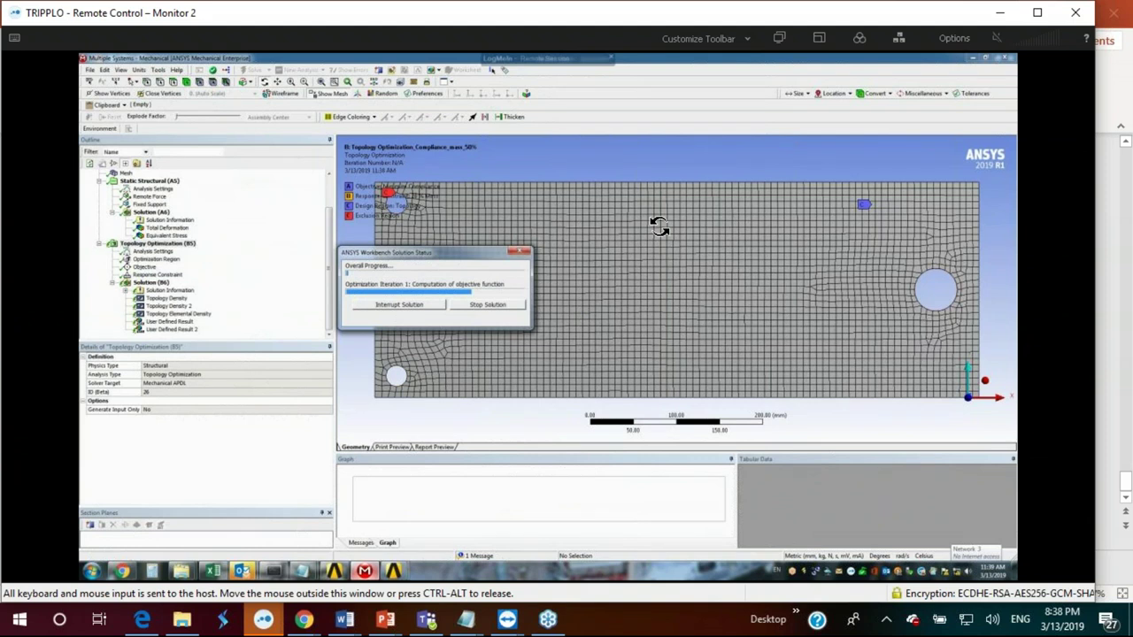
mouse_move(335, 573)
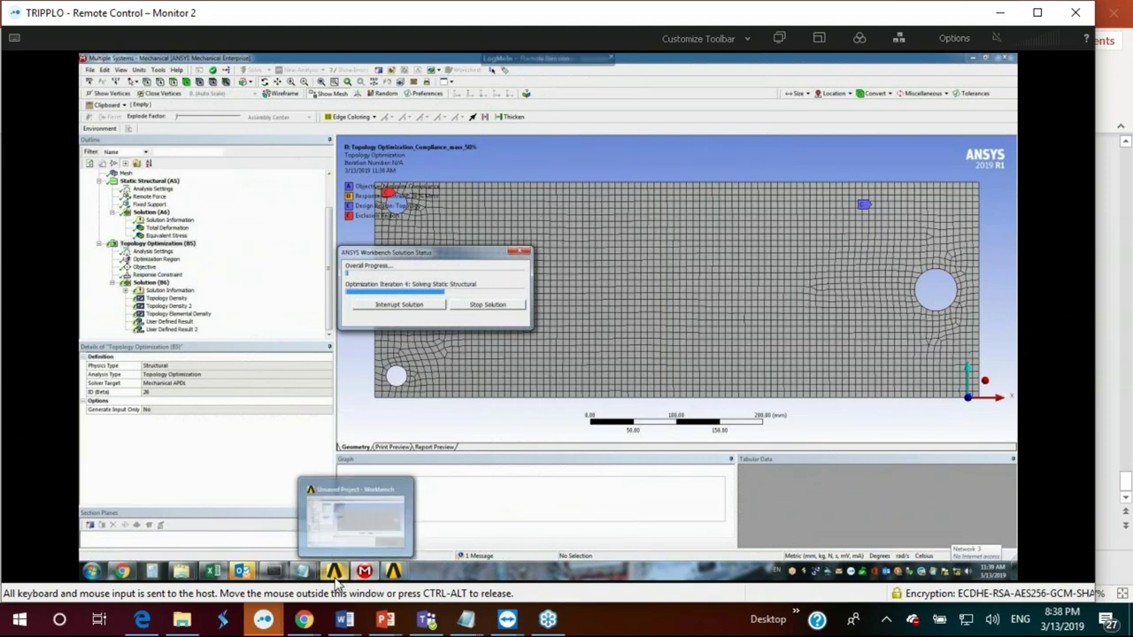
right_click(335, 574)
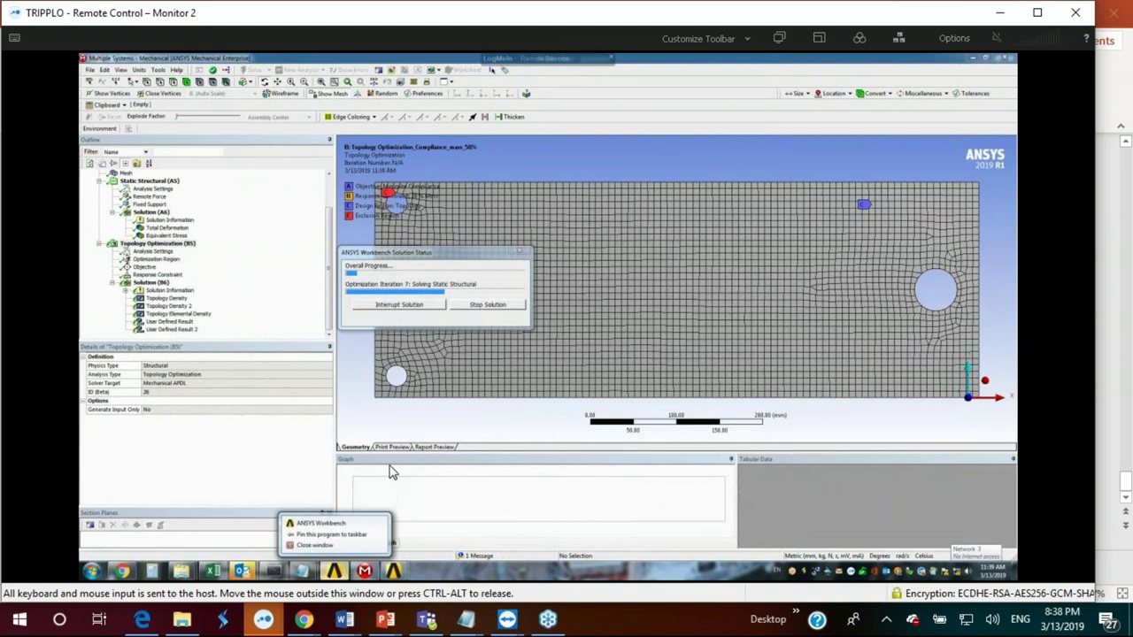
right_click(334, 573)
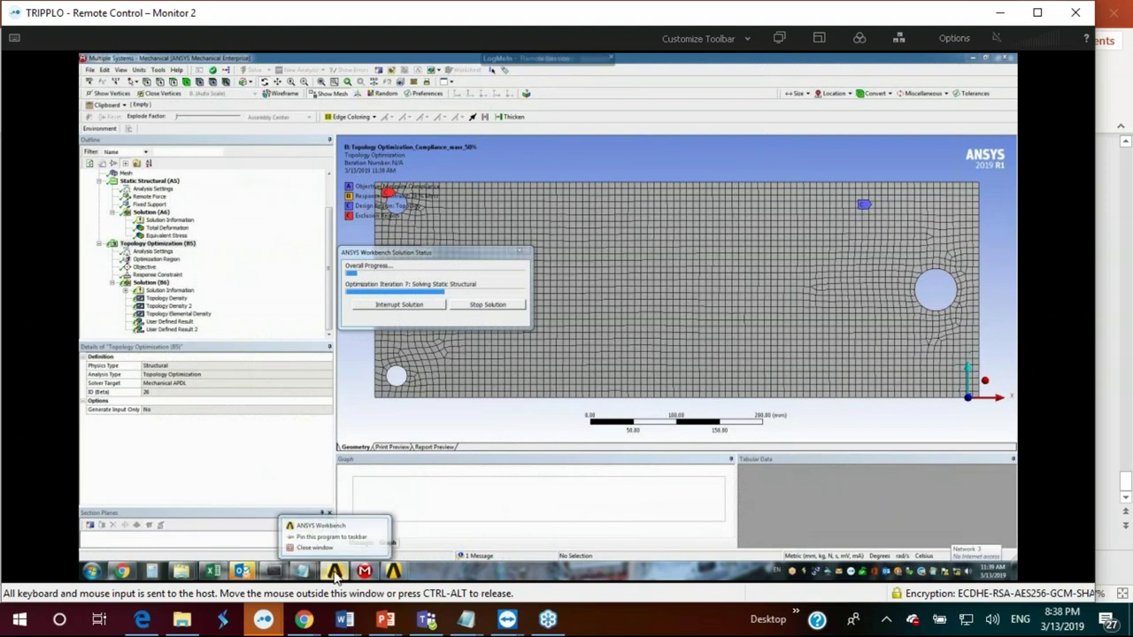
left_click(320, 526)
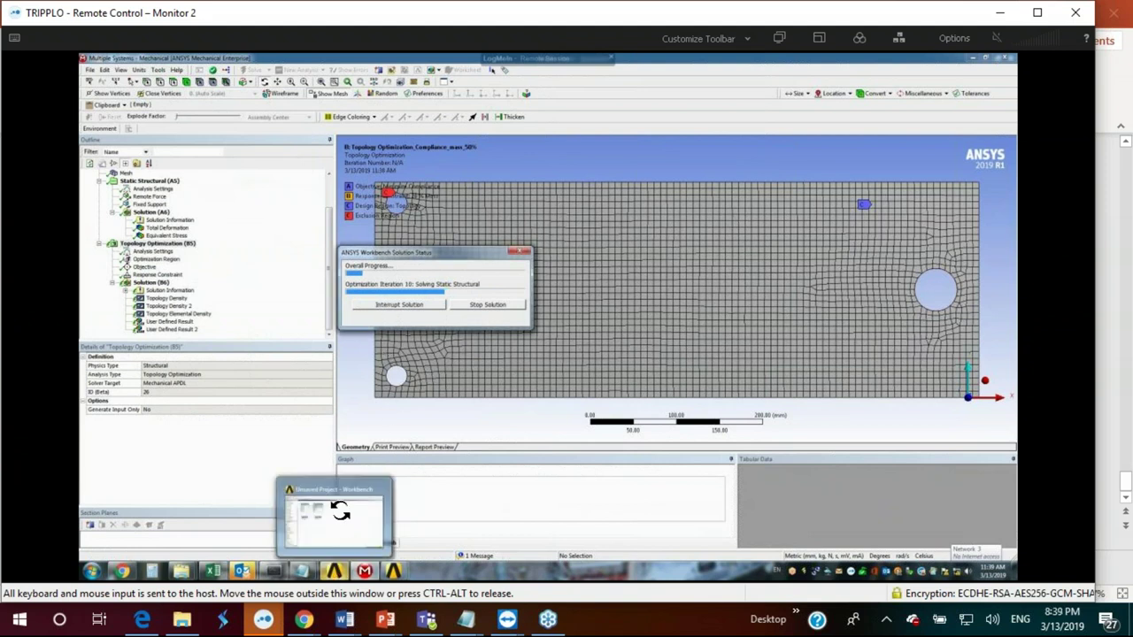
right_click(340, 510)
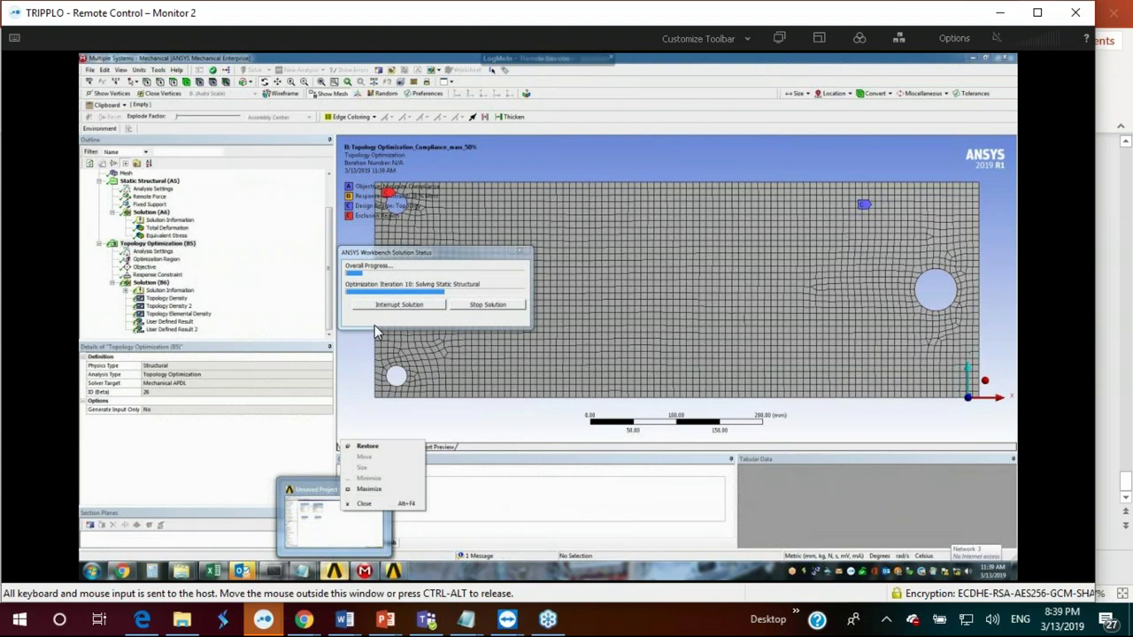
left_click(312, 513)
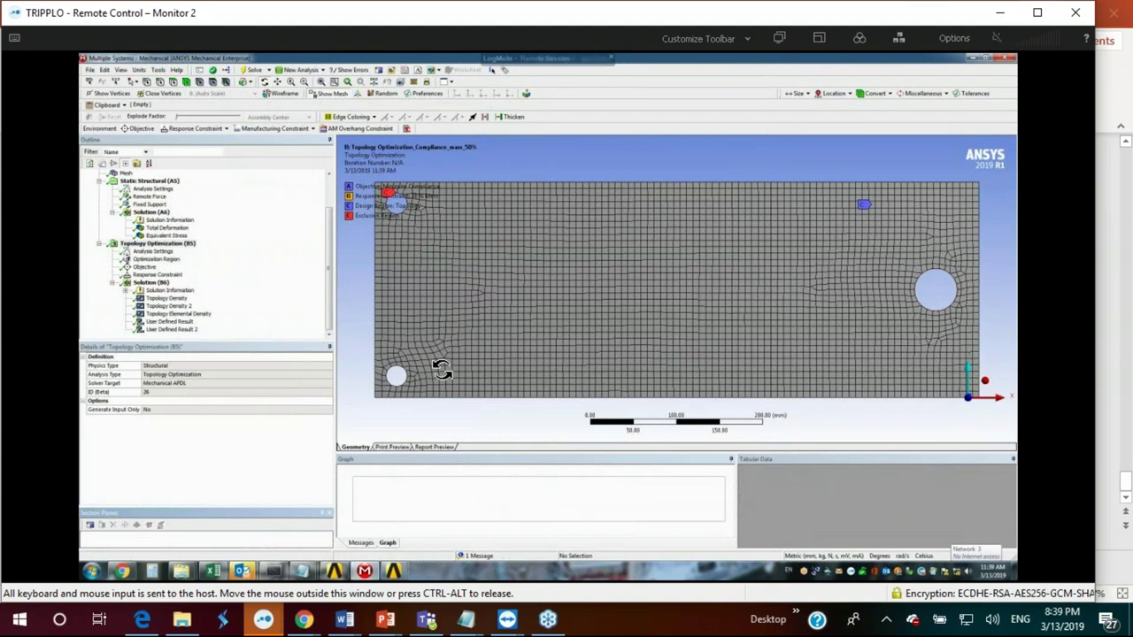
left_click(166, 299)
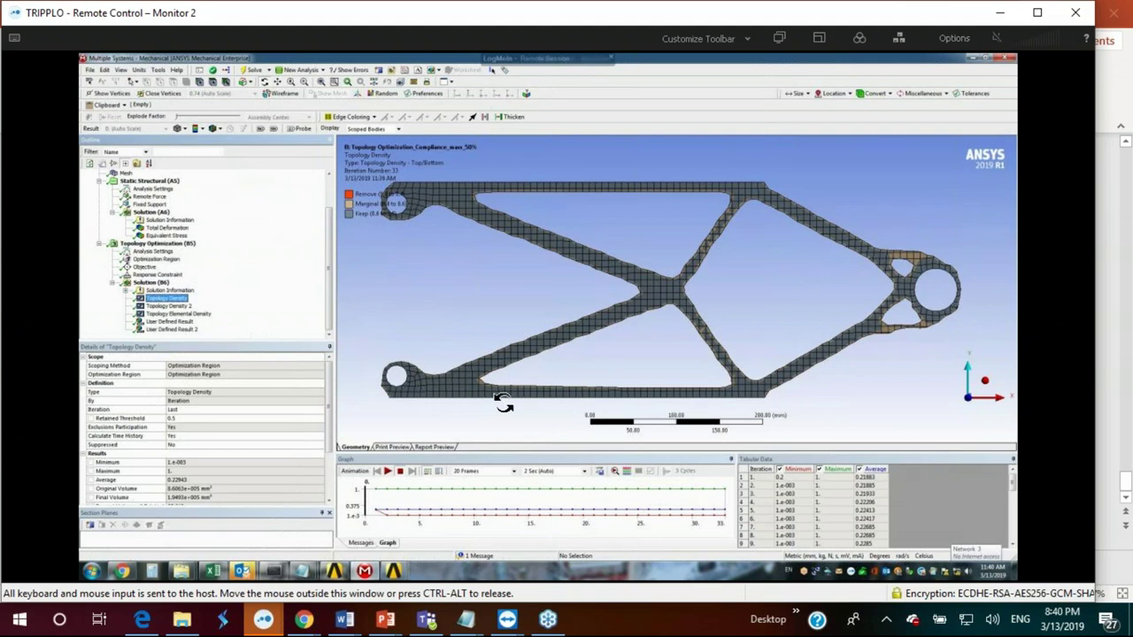
Step: Show Topology Elemental Density, then the User Defined Result contour averaging 0.22943
left_click(177, 314)
left_click(176, 324)
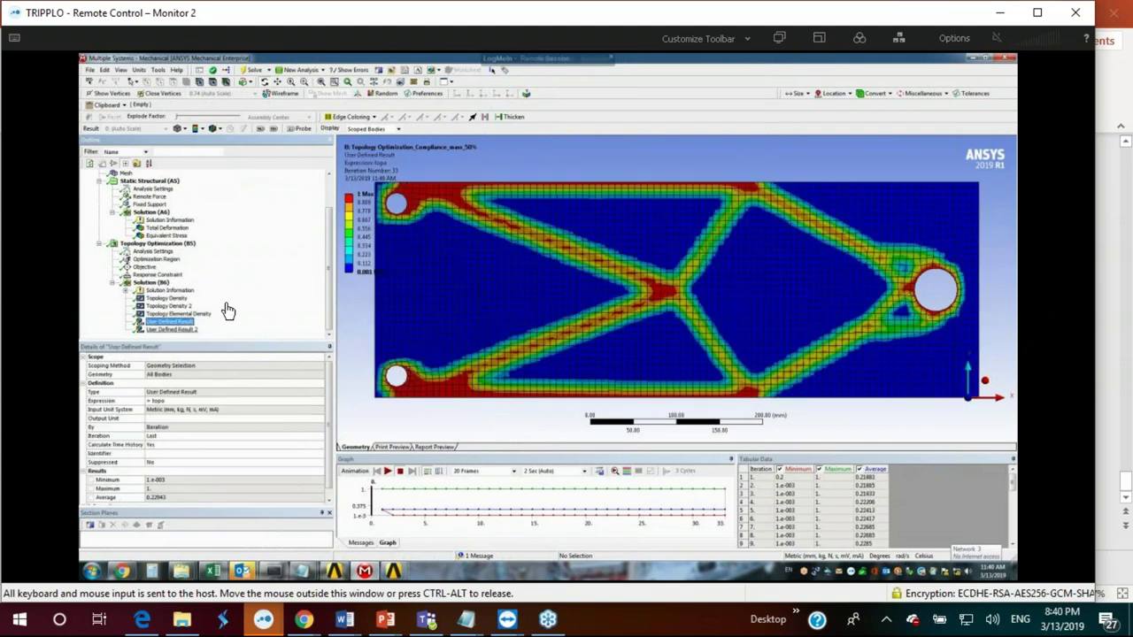
Step: Display Equivalent Stress under Solution (A6), maximum 173.16 MPa on the full plate
left_click(168, 236)
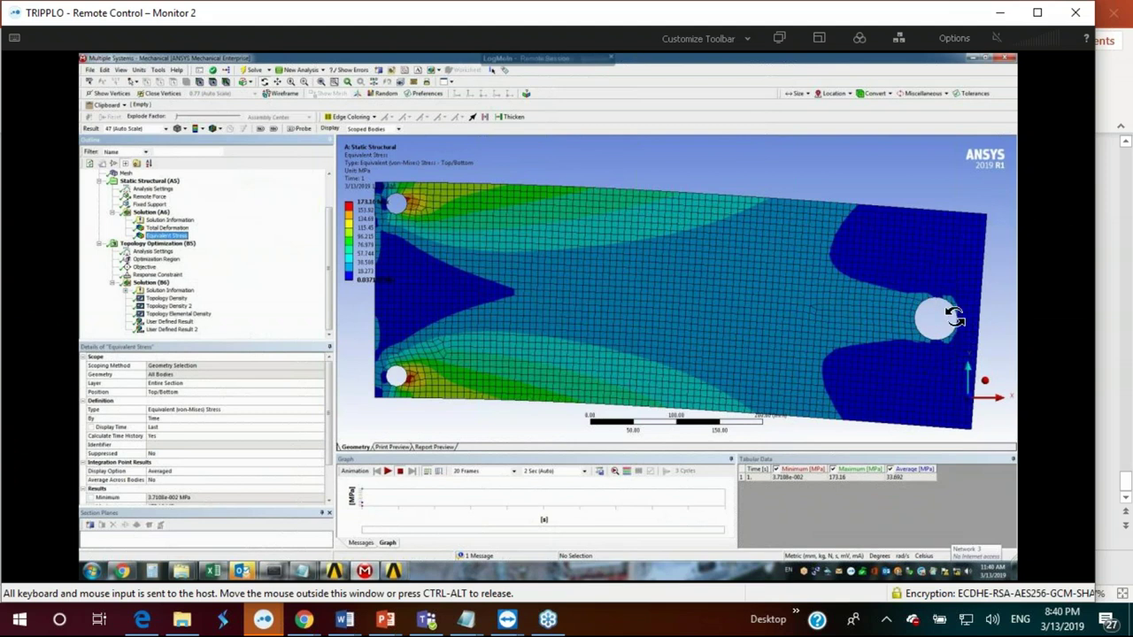
Step: Reselect User Defined Result under Solution (B6) to show the slimmer plate's density contour
left_click(178, 322)
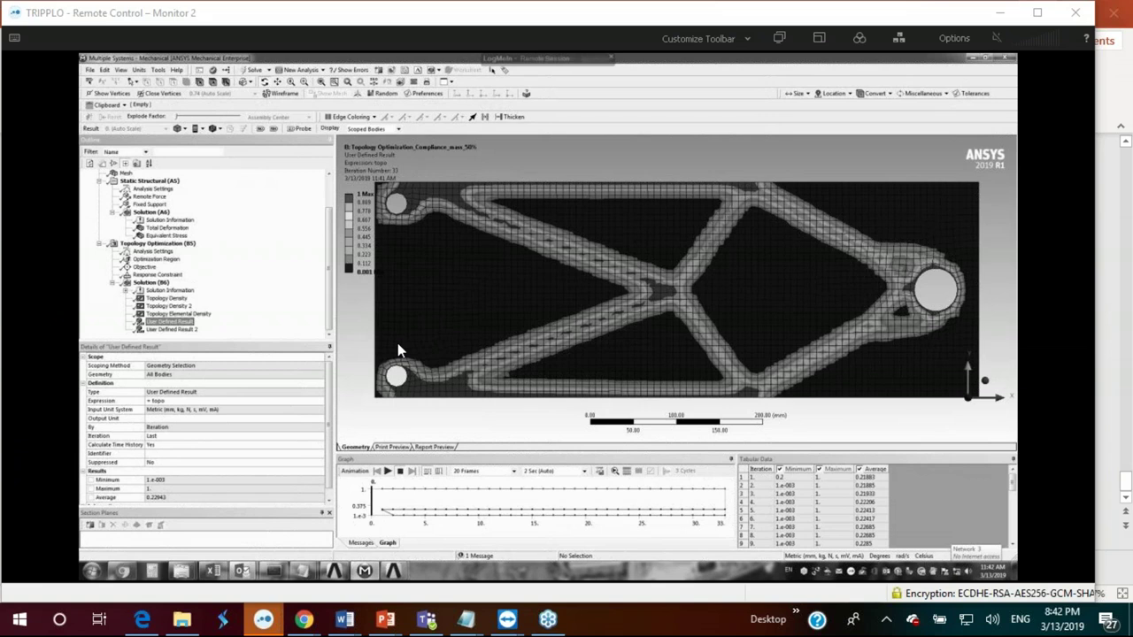
left_click(96, 310)
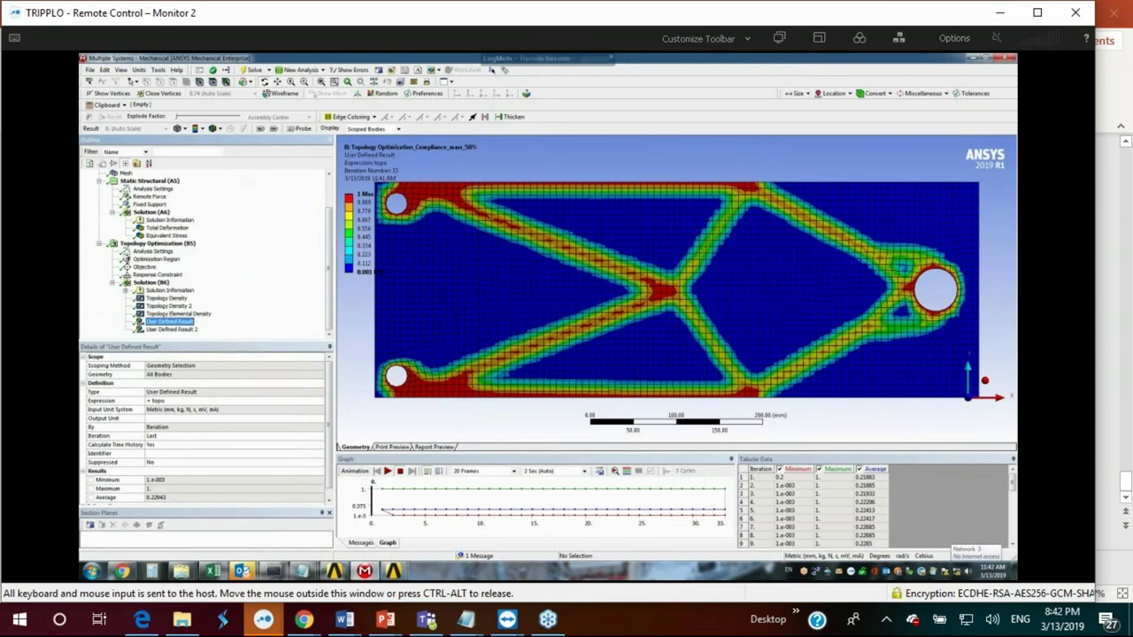
left_click(1127, 175)
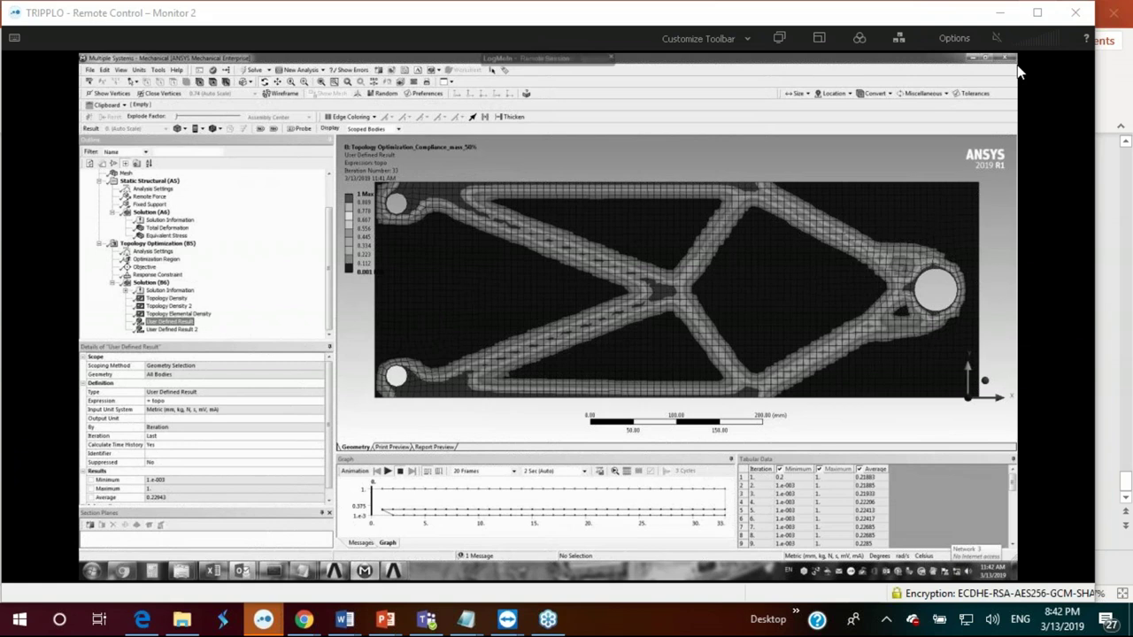
left_click(906, 146)
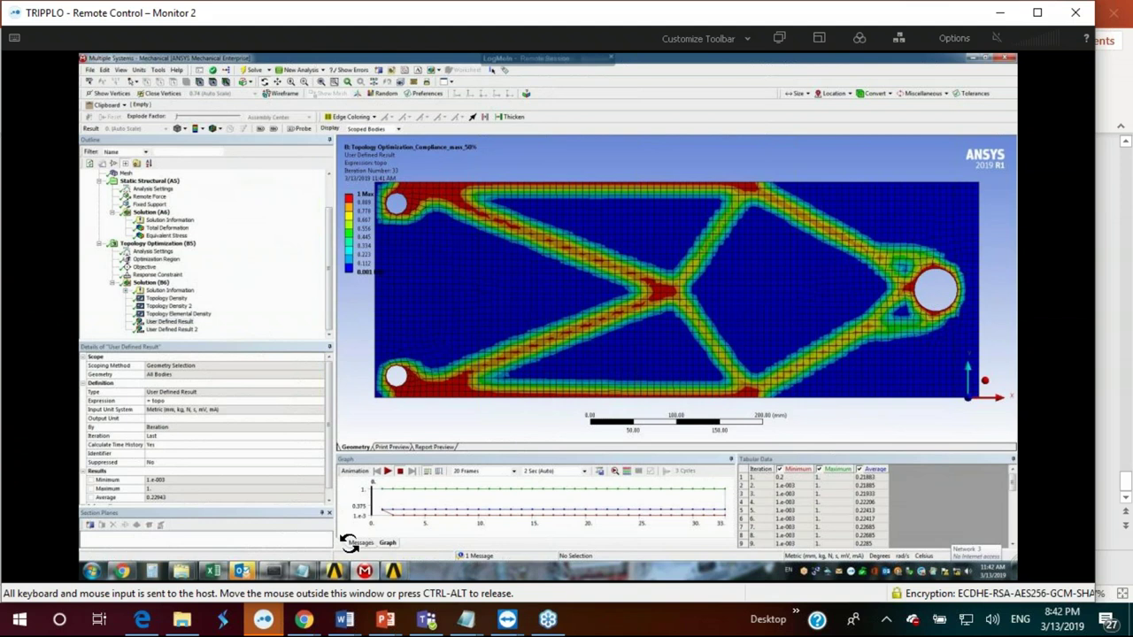
Step: Switch to the Chrome window holding the GoToWebinar dashboard
right_click(303, 622)
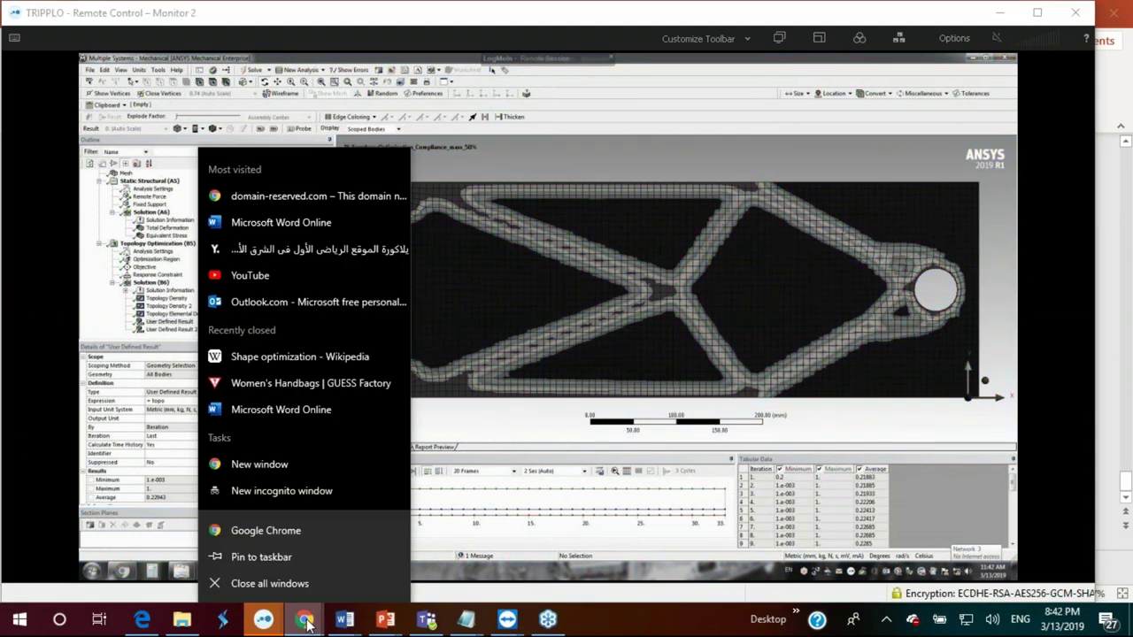
left_click(305, 622)
mouse_move(333, 571)
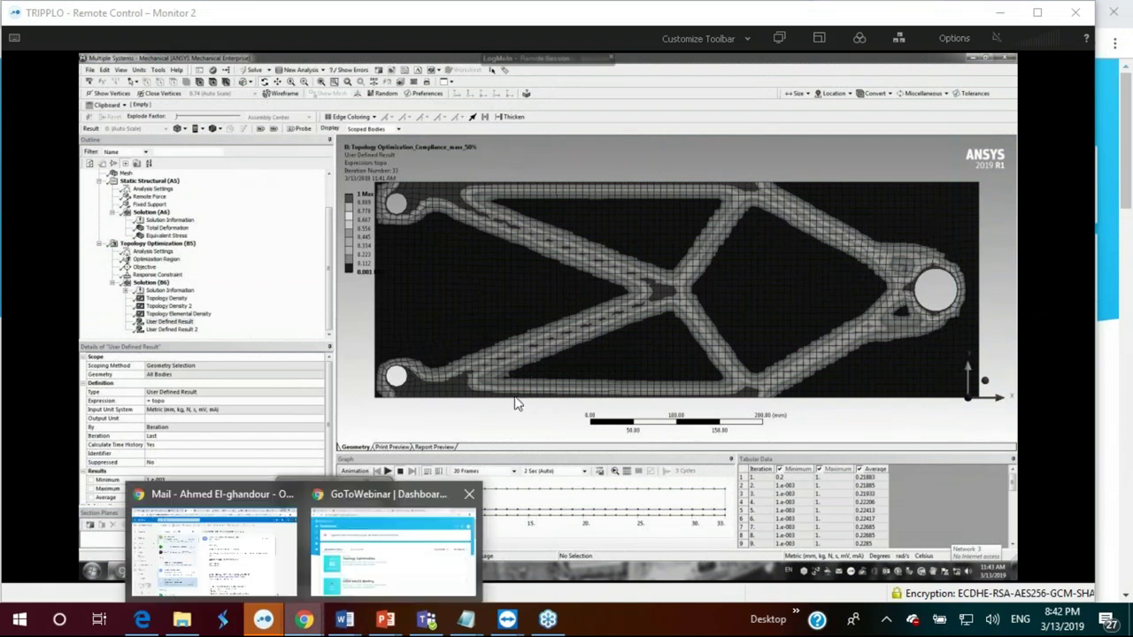
left_click(1012, 13)
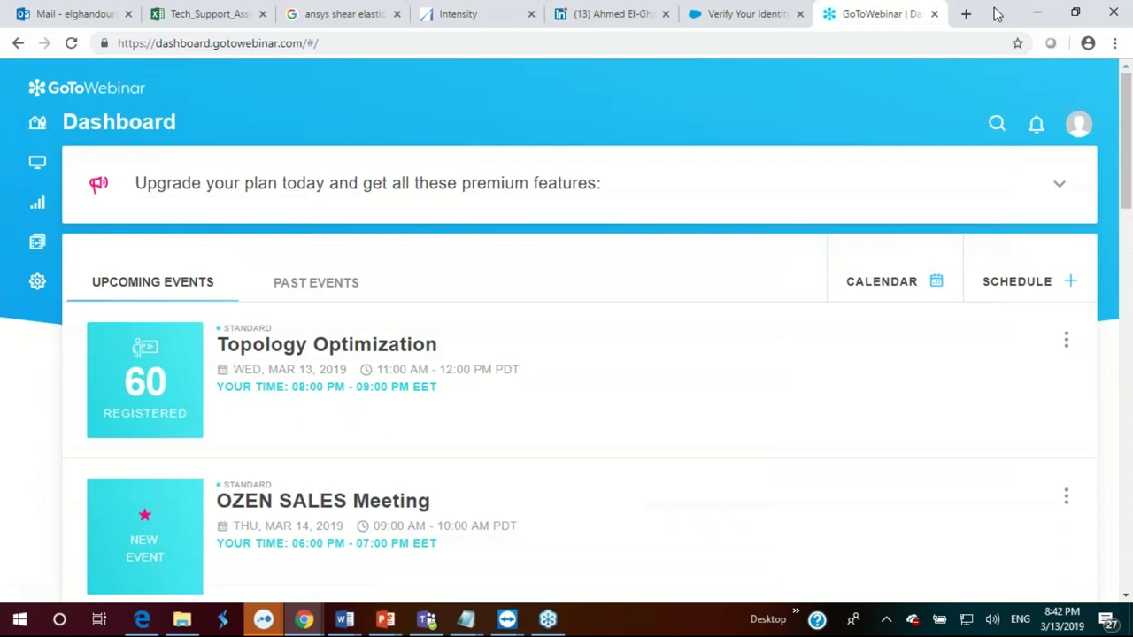
Step: In a new tab, try loading ozeninc.com, then retype the address after it fails
left_click(966, 14)
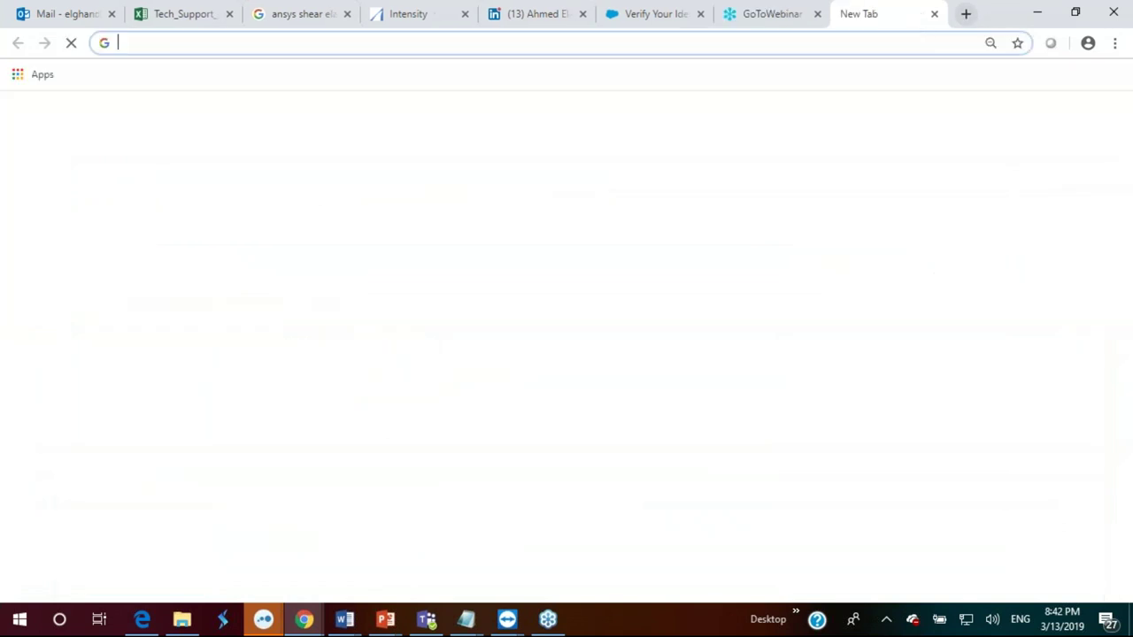
type("ozenin")
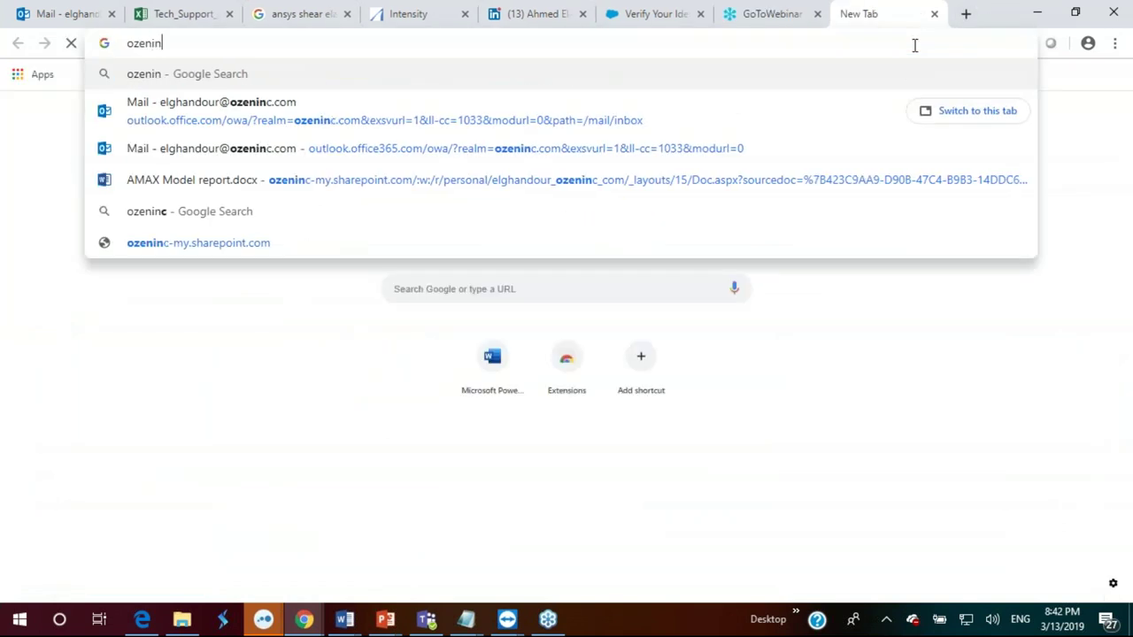
type("c.com")
key("Return")
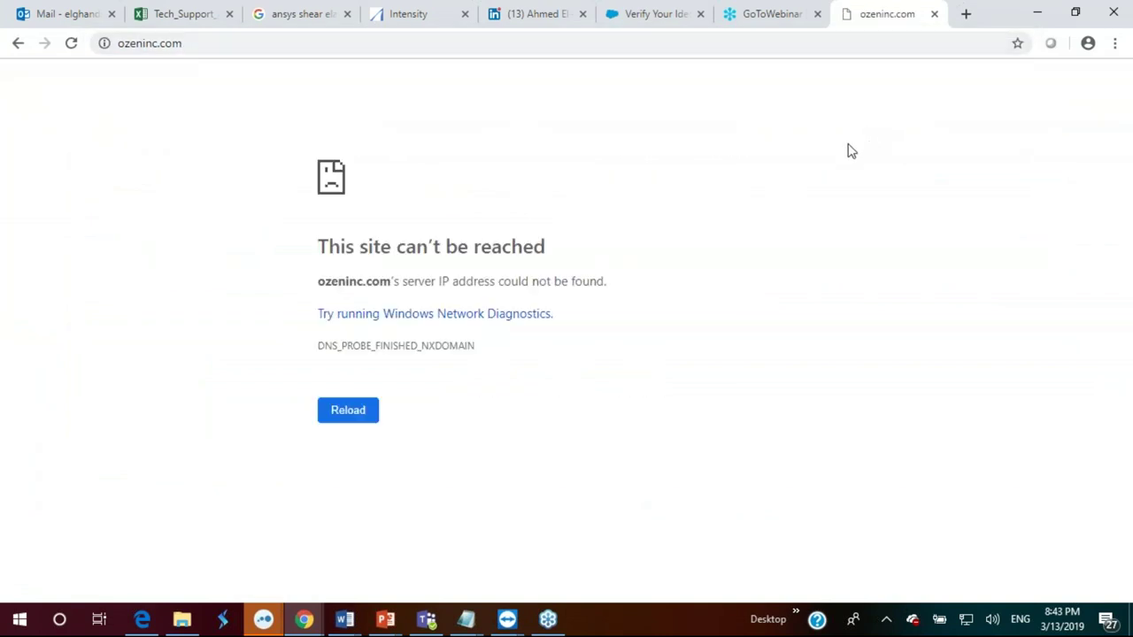
left_click(796, 46)
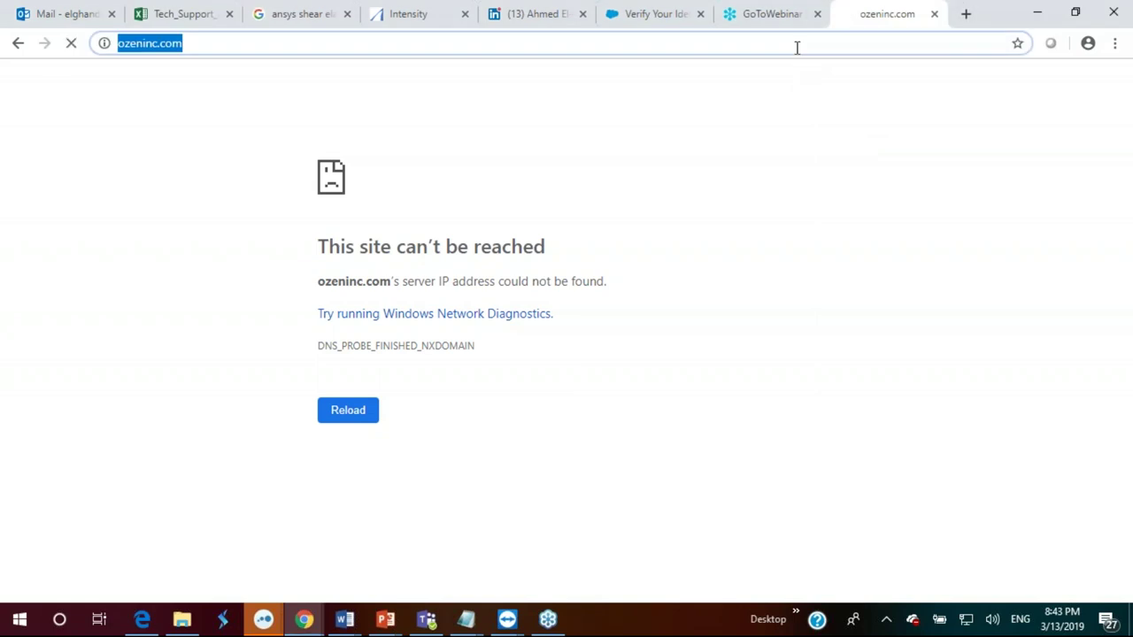
type("ozen")
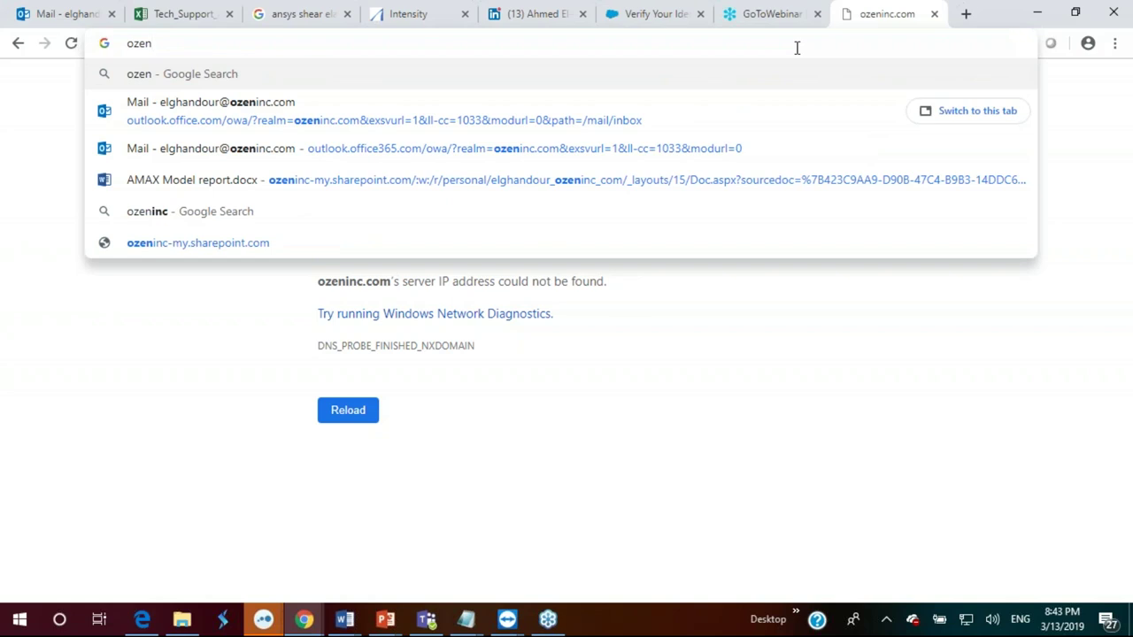
type("in")
key("Return")
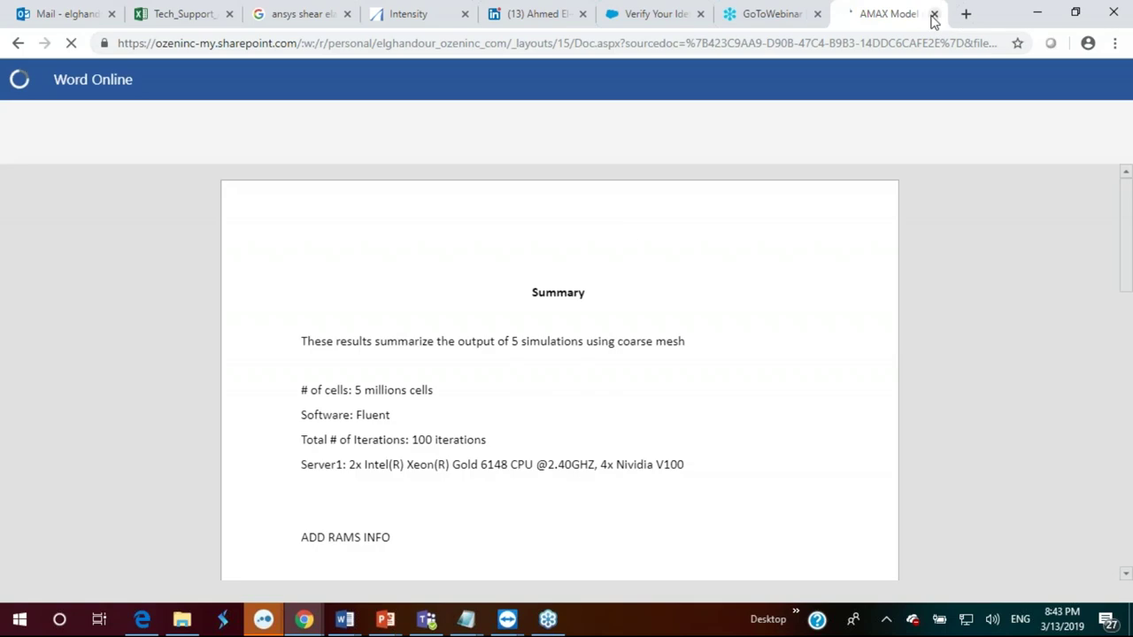
Step: Search Google for 'ozen engineering' in another new tab
left_click(965, 14)
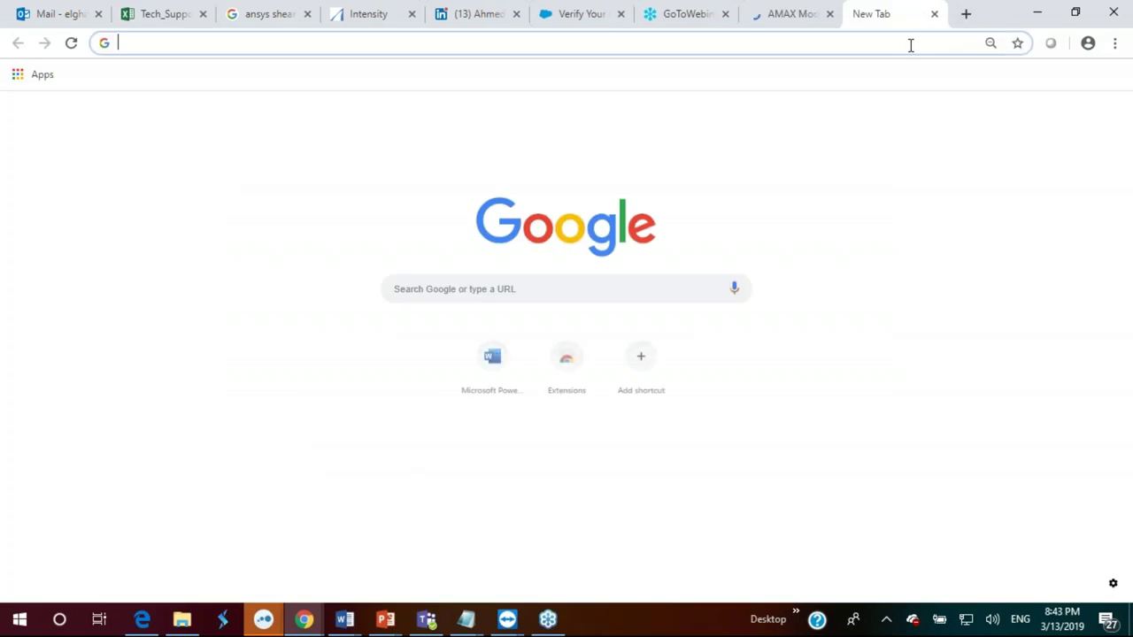
type("ozen en")
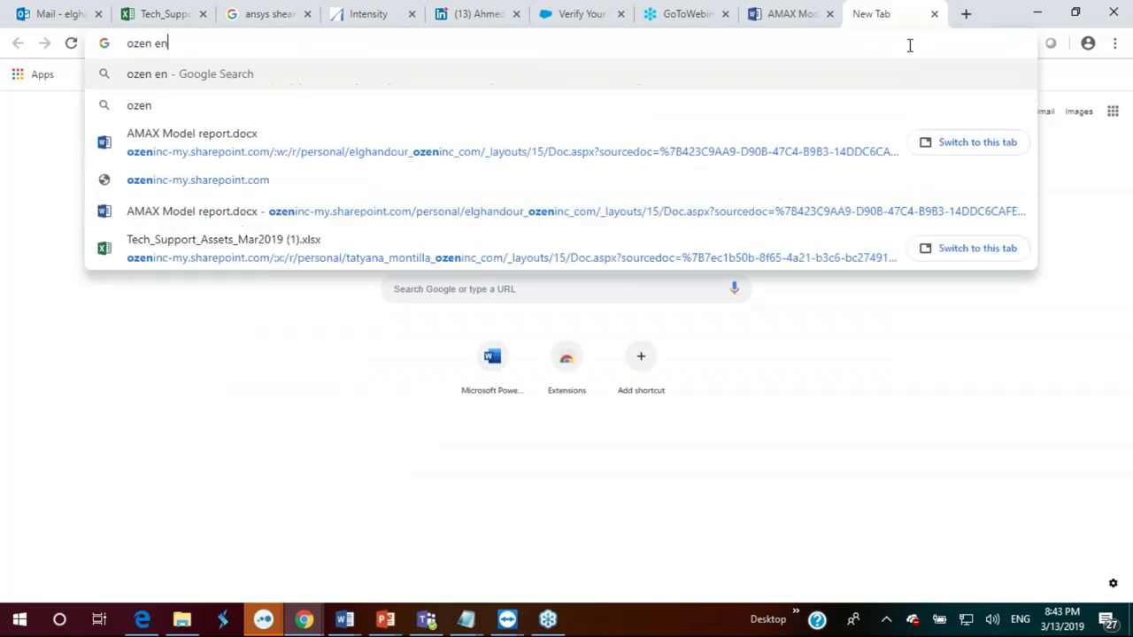
type("gineering")
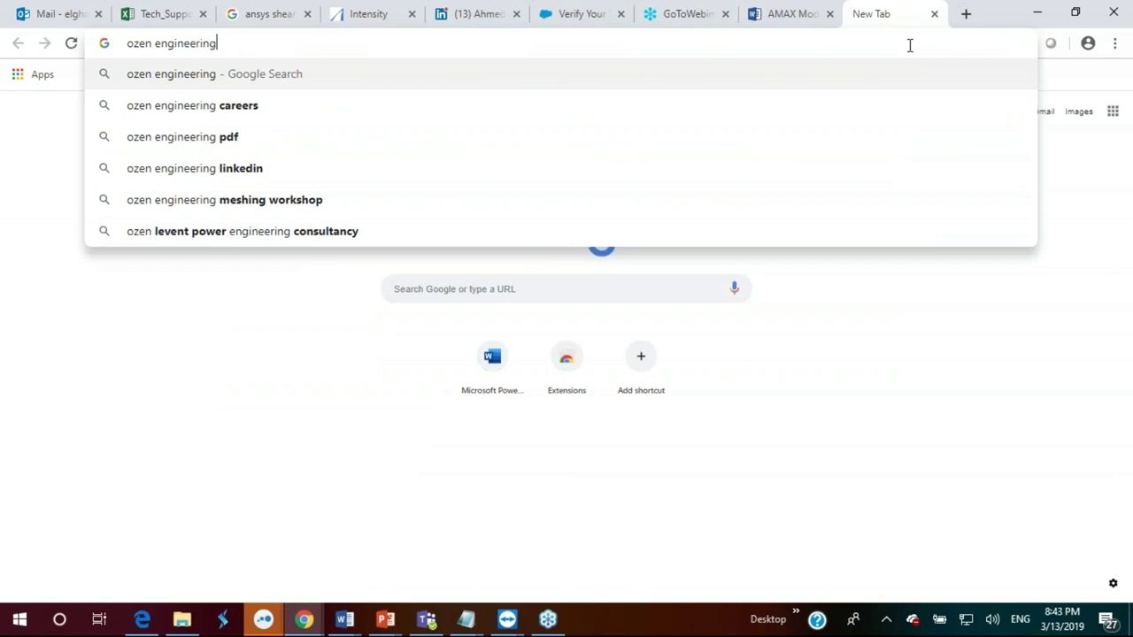
key("Return")
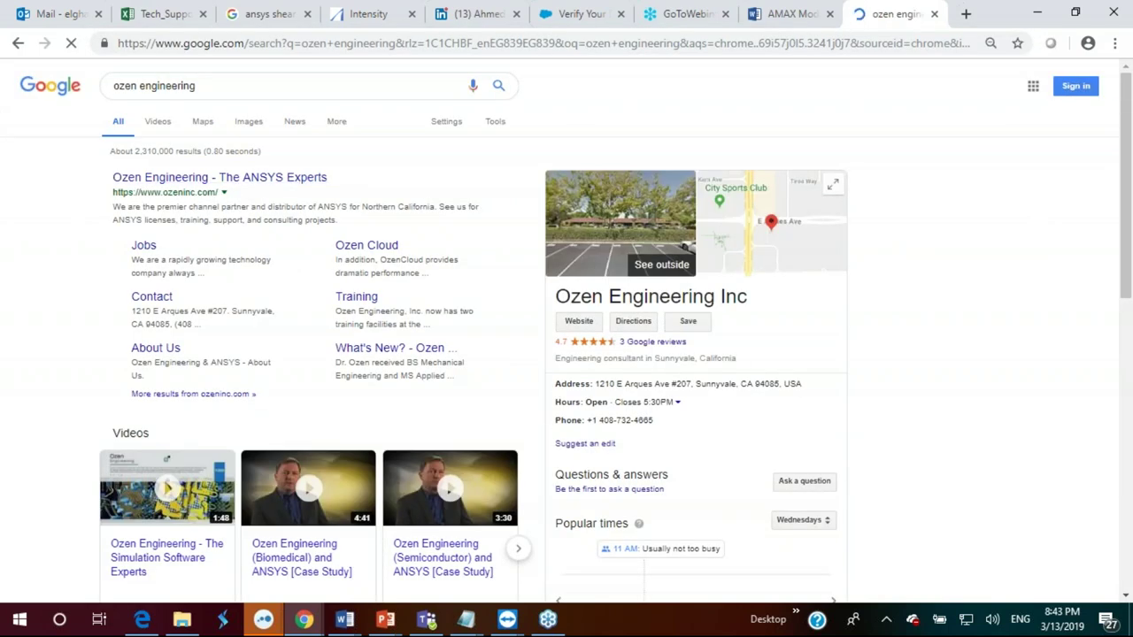
Step: Go from the 'Ozen Engineering - The ANSYS Experts' search result to the Resources > Webinar Library page
left_click(216, 179)
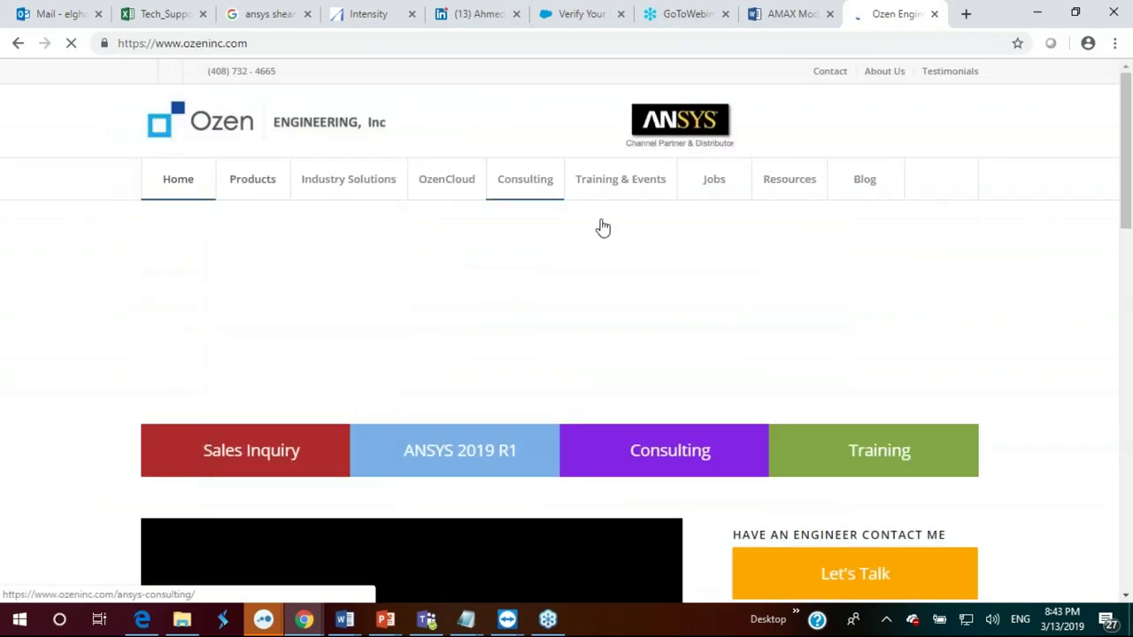
mouse_move(797, 181)
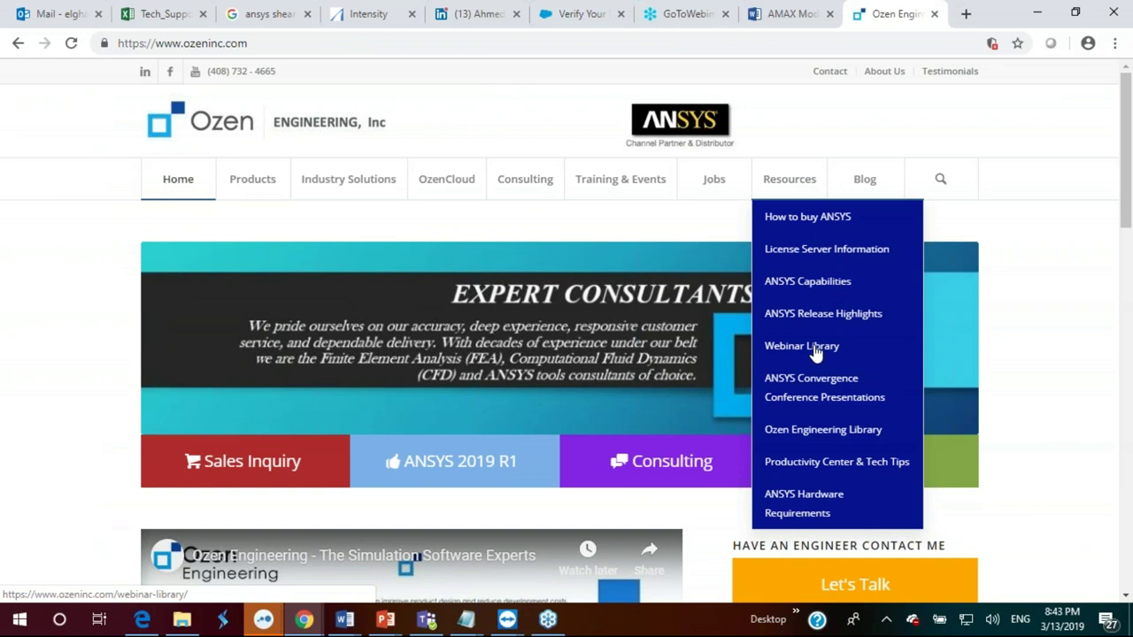
left_click(804, 348)
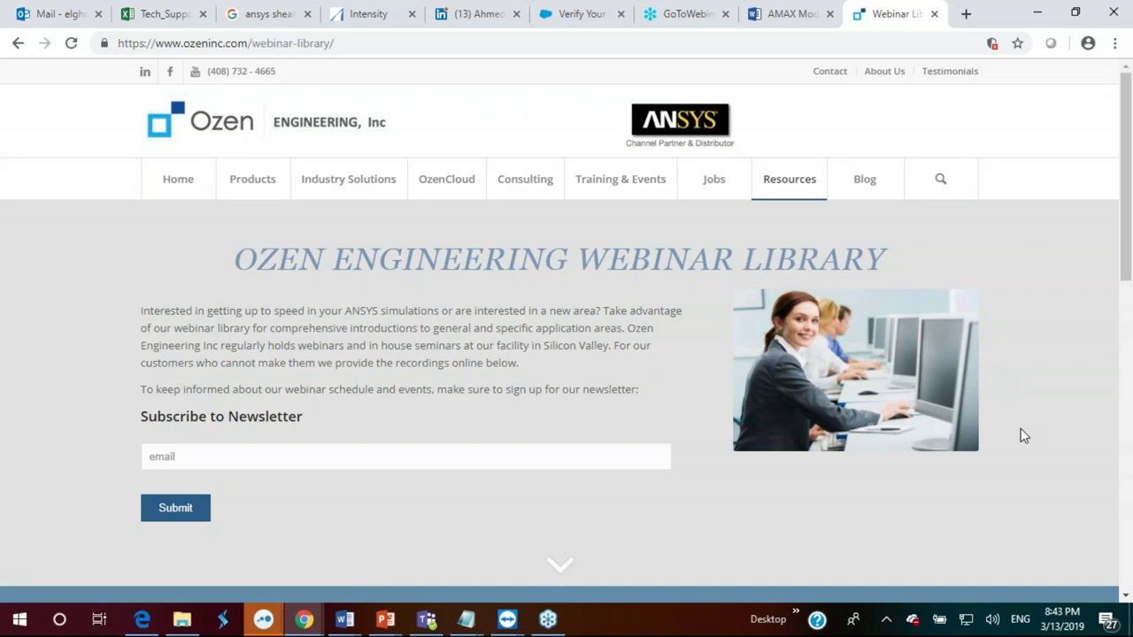
Step: Check the upcoming Topology Optimization event on the GoToWebinar dashboard, then return to the Structures webinar list
scroll(1023, 435, "down", 5)
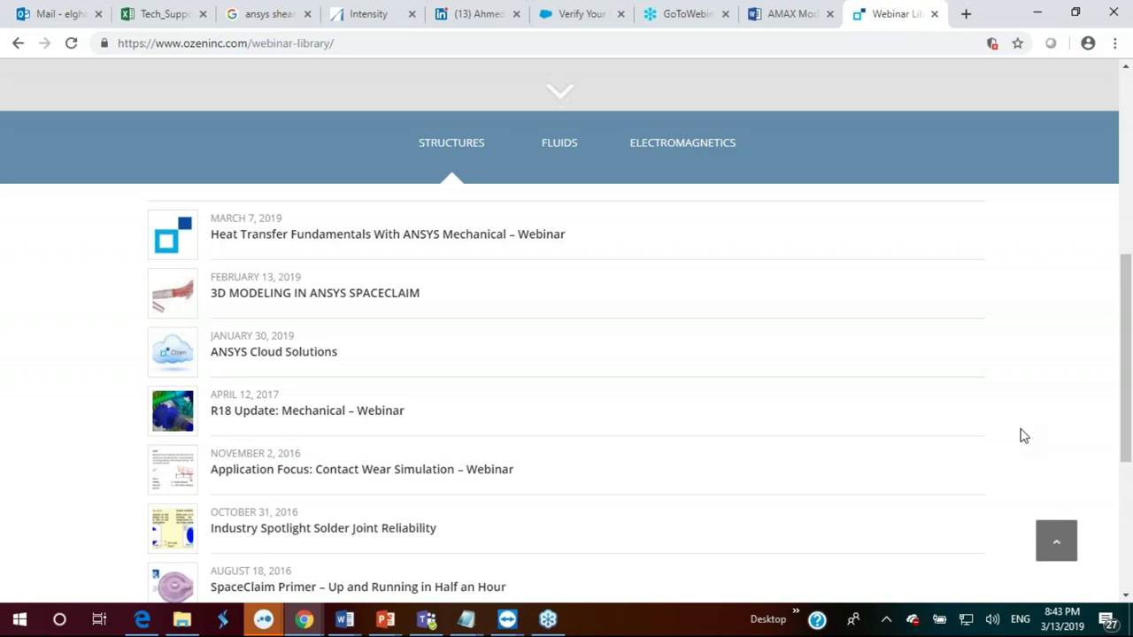
scroll(1024, 435, "down", 4)
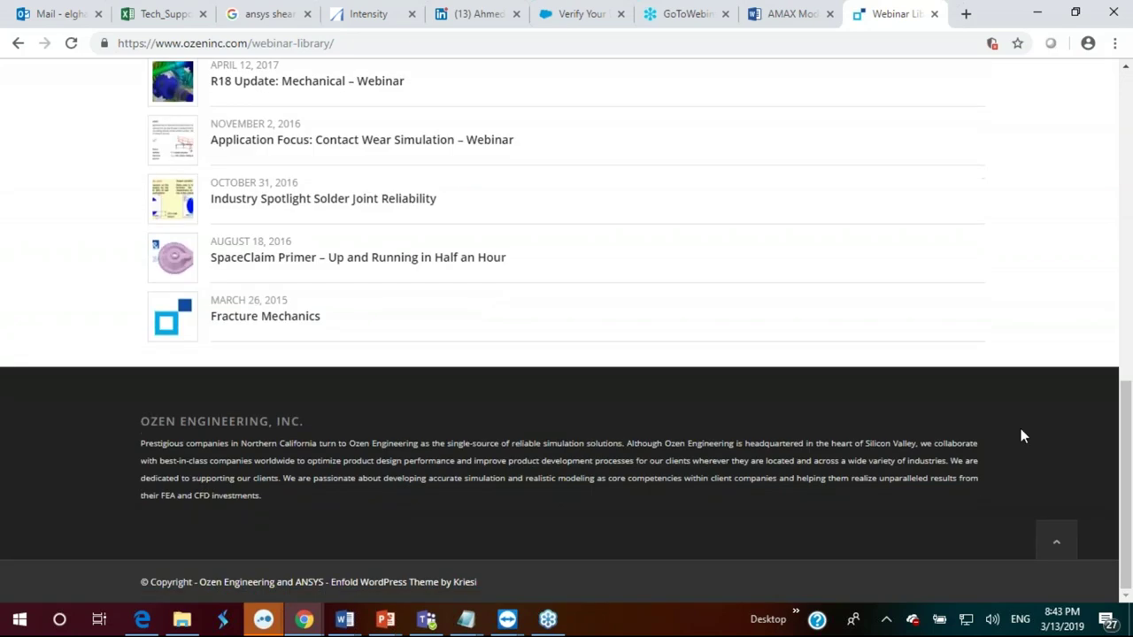
scroll(1020, 428, "up", 5)
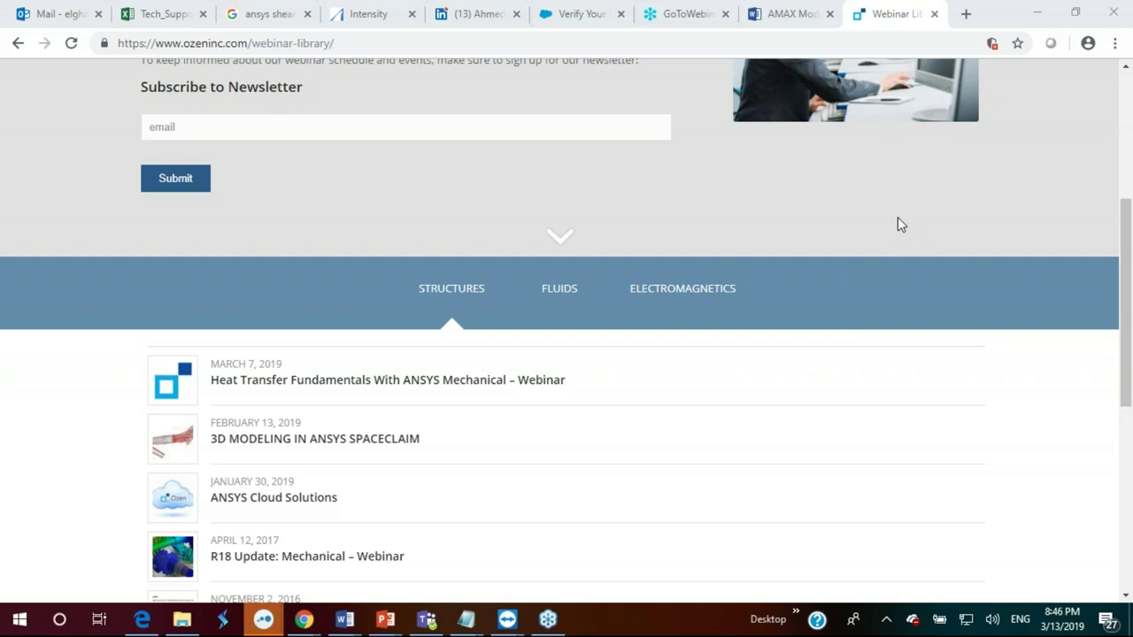
left_click(670, 12)
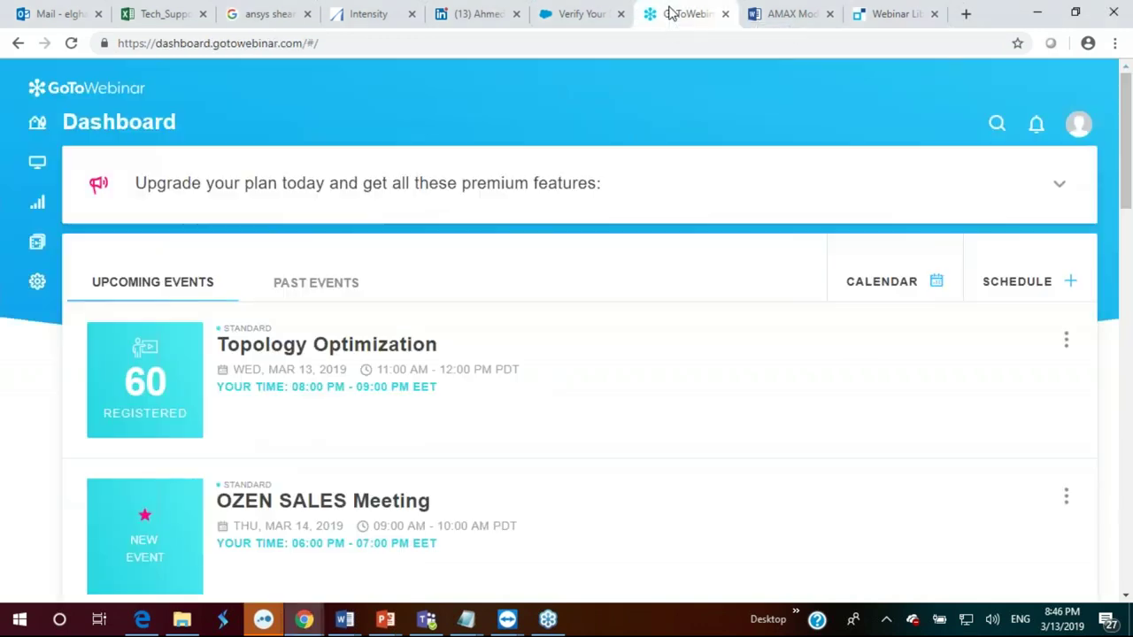
left_click(885, 13)
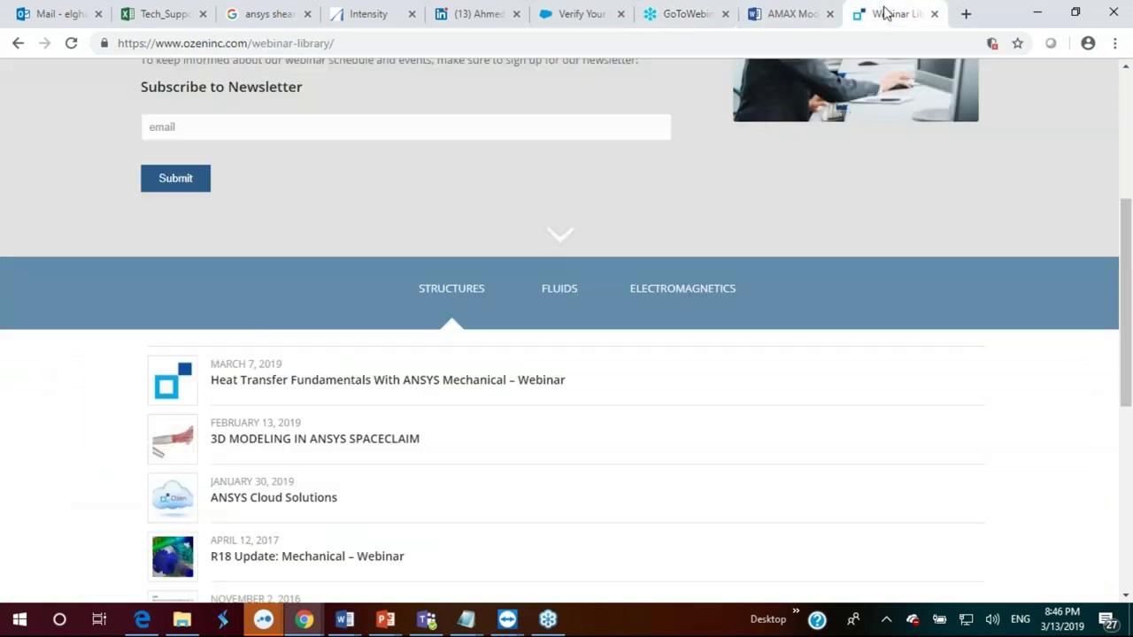